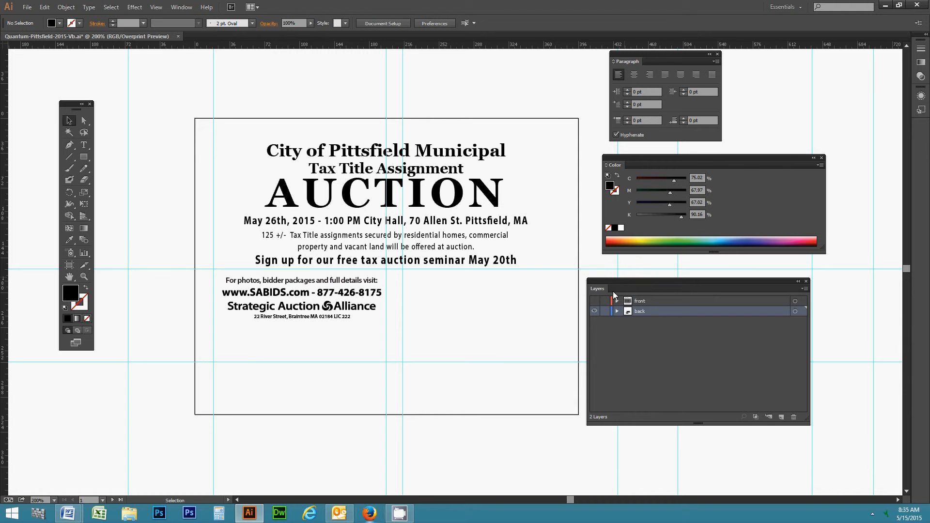
Reposition the Layers and Paragraph panels beside the artboard.
{"action": "mouse_move", "coordinate": [613, 284]}
{"action": "left_mouse_down"}
{"action": "mouse_move", "coordinate": [620, 278]}
{"action": "mouse_move", "coordinate": [609, 319]}
{"action": "mouse_move", "coordinate": [595, 322]}
{"action": "mouse_move", "coordinate": [587, 288]}
{"action": "mouse_move", "coordinate": [601, 286]}
{"action": "left_mouse_up"}
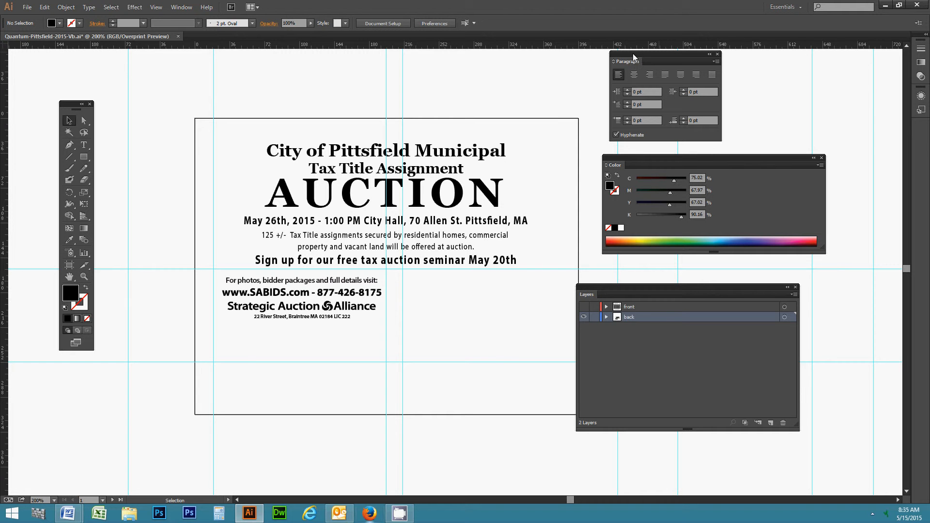
{"action": "left_click_drag", "start_coordinate": [631, 53], "coordinate": [575, 61]}
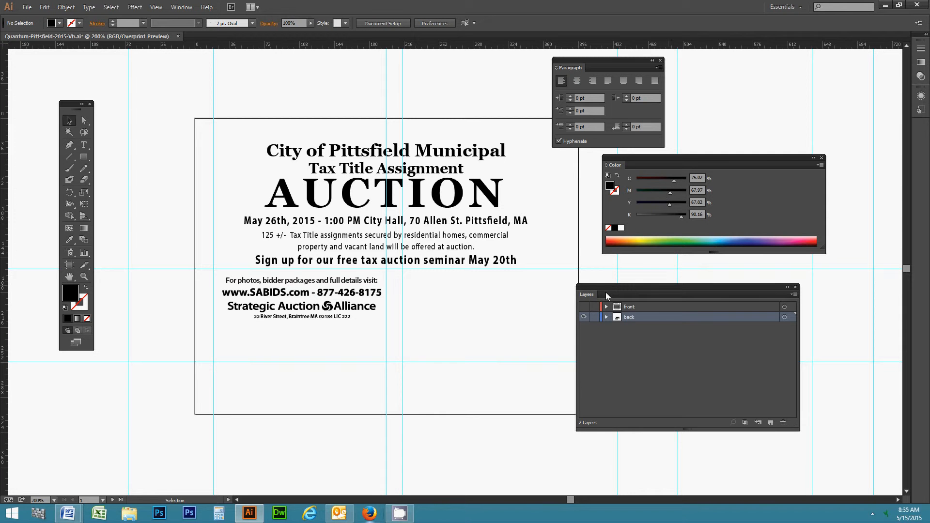
{"action": "mouse_move", "coordinate": [605, 292]}
{"action": "left_mouse_down"}
{"action": "mouse_move", "coordinate": [597, 275]}
{"action": "mouse_move", "coordinate": [606, 280]}
{"action": "left_mouse_up"}
{"action": "left_click_drag", "start_coordinate": [578, 60], "coordinate": [614, 58]}
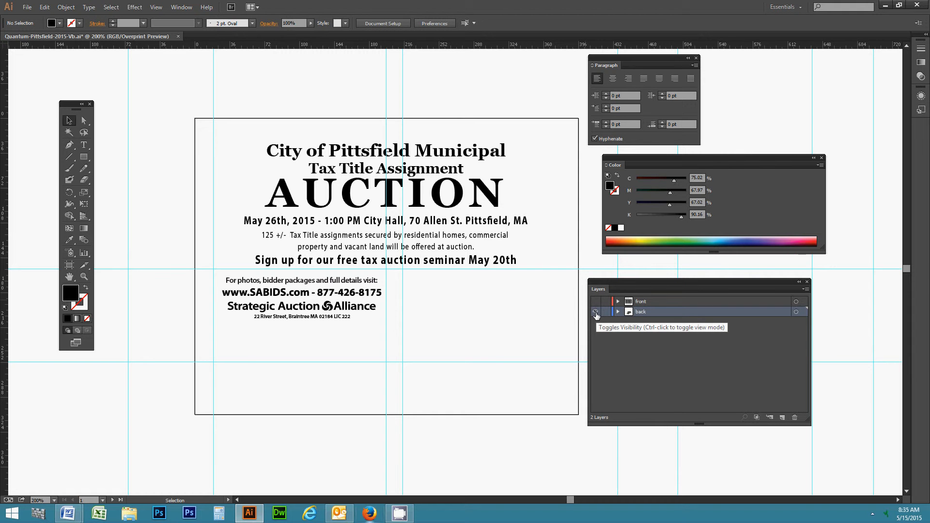
Hide the back layer, show the front layer, and make front the active layer.
{"action": "left_click", "coordinate": [596, 312]}
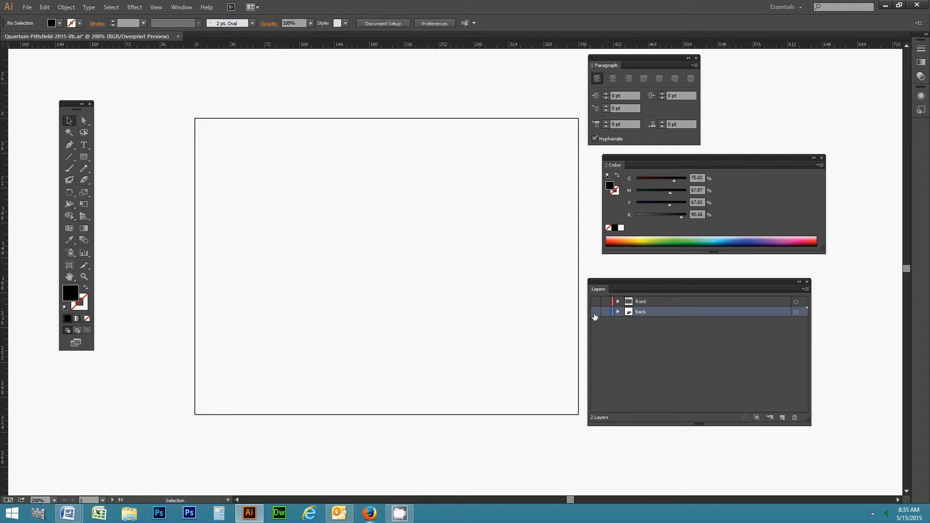
{"action": "left_click", "coordinate": [595, 302]}
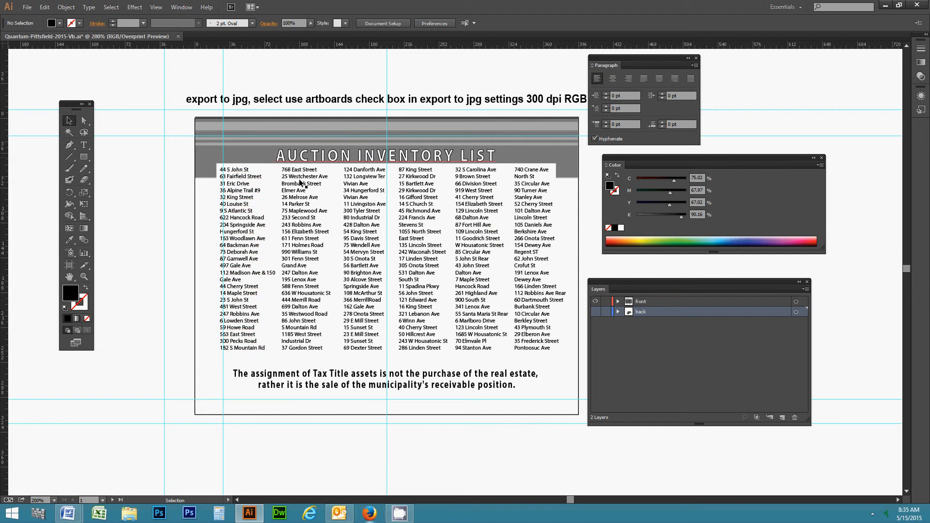
{"action": "left_click", "coordinate": [655, 300]}
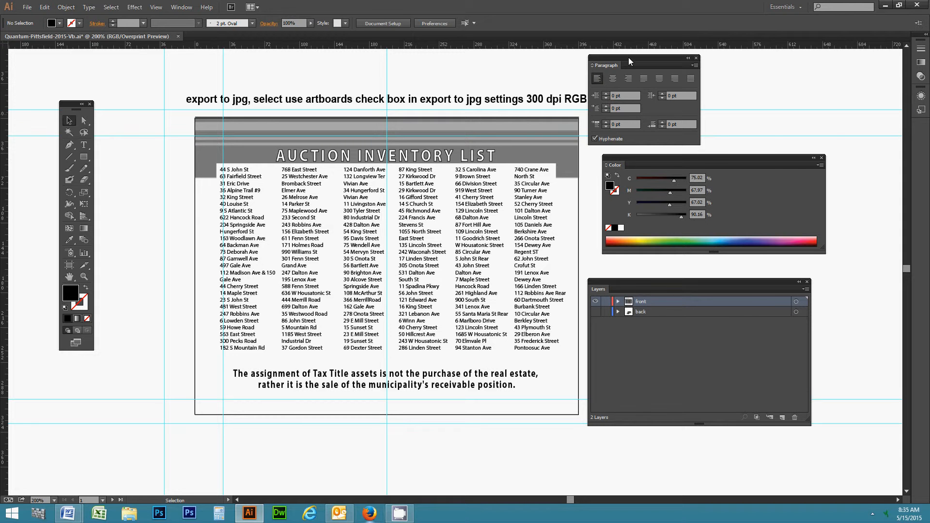
Move the Paragraph, Color, Layers and tool panels out of the way.
{"action": "left_click_drag", "start_coordinate": [629, 57], "coordinate": [762, 66]}
{"action": "left_click_drag", "start_coordinate": [623, 159], "coordinate": [677, 177]}
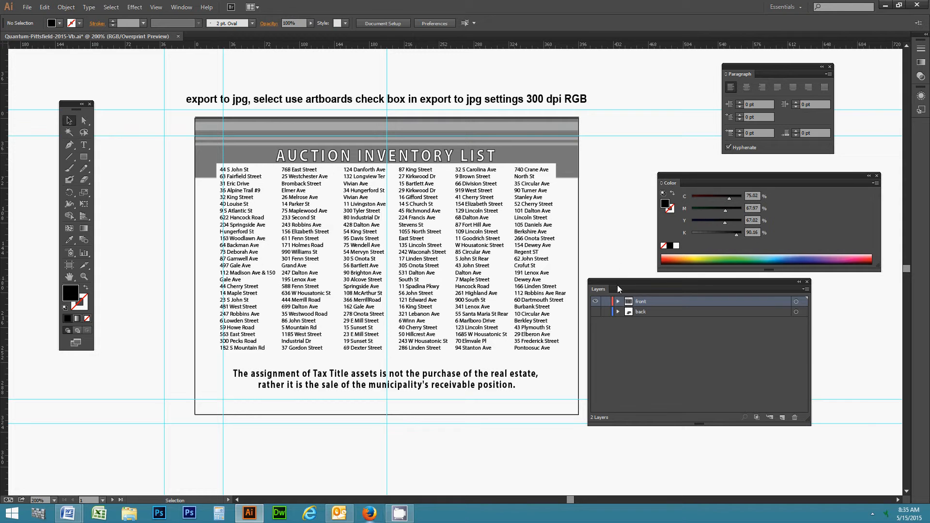
{"action": "left_click_drag", "start_coordinate": [617, 285], "coordinate": [667, 302]}
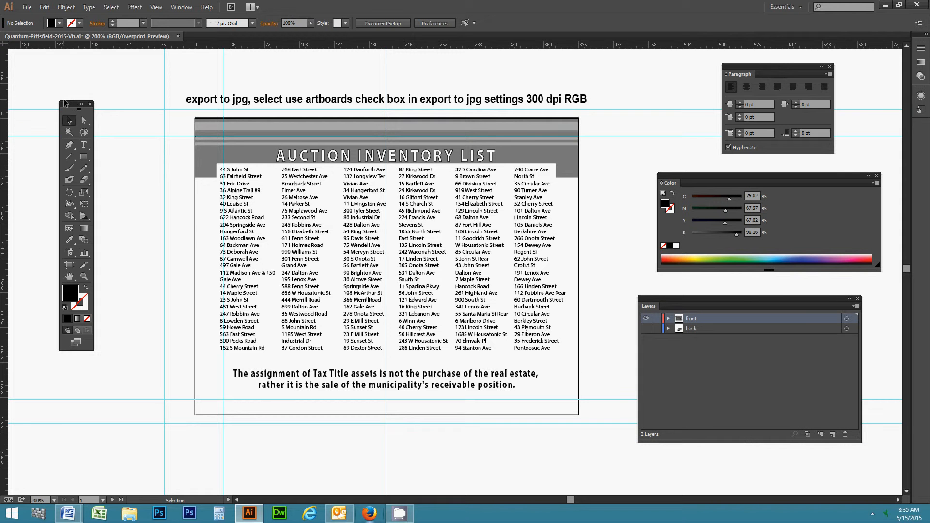
{"action": "left_click_drag", "start_coordinate": [73, 103], "coordinate": [58, 98]}
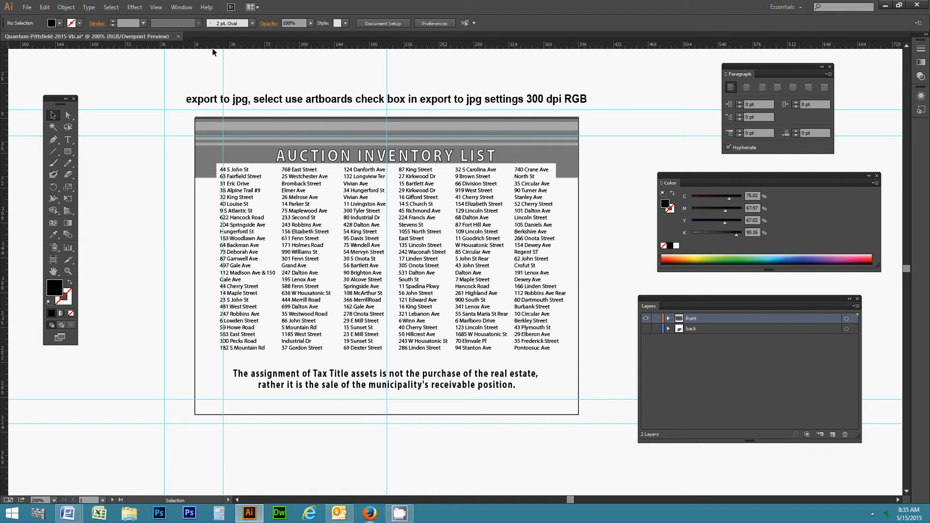
Hide the Layers panel from the Window menu and show it again.
{"action": "left_click", "coordinate": [182, 8]}
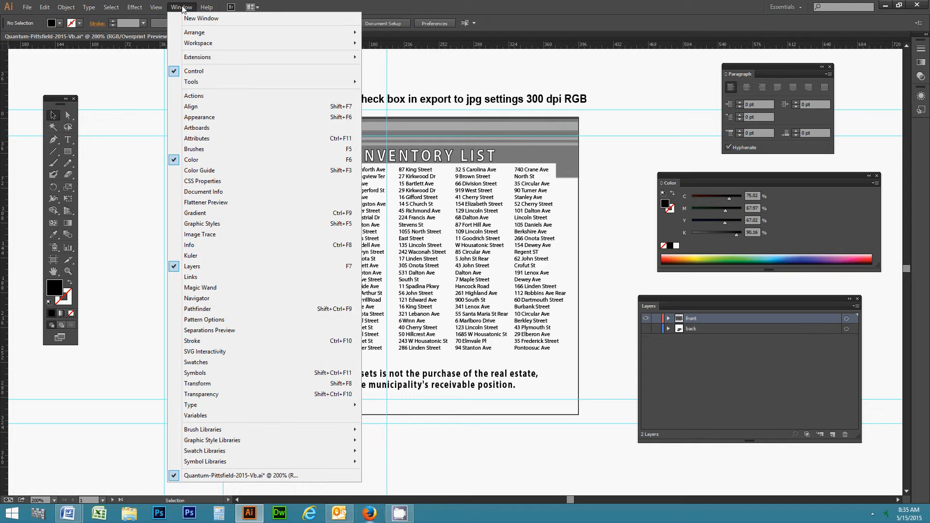
{"action": "left_click", "coordinate": [200, 273]}
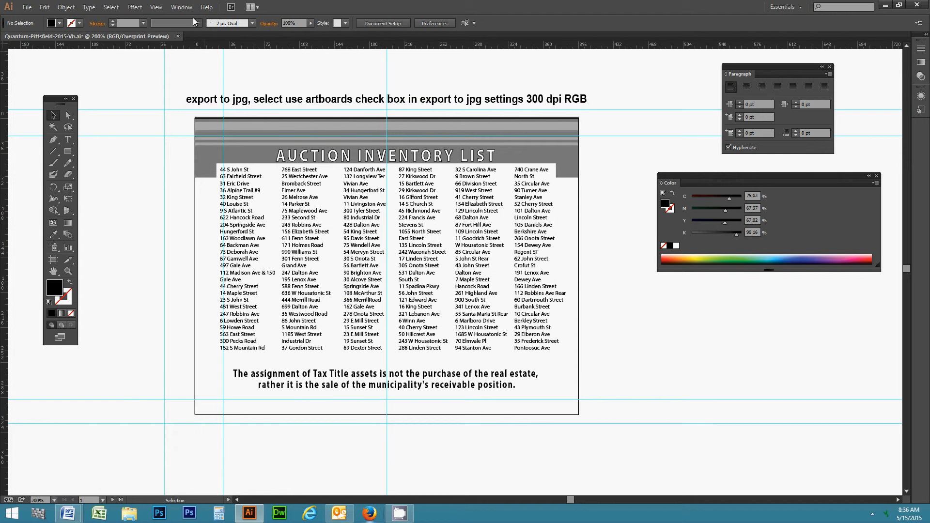
{"action": "left_click", "coordinate": [182, 7]}
{"action": "left_click", "coordinate": [199, 268]}
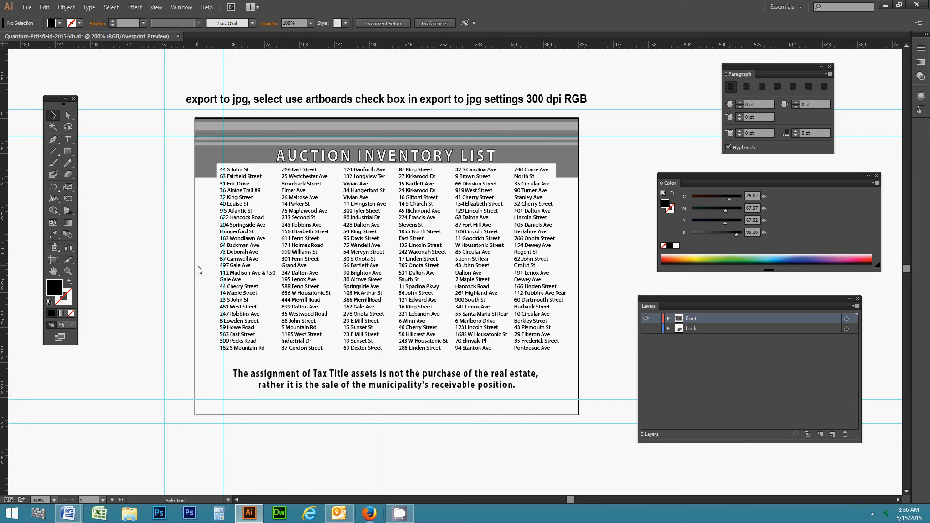
Narrow and reposition the Layers and Color panels, then close the Color panel.
{"action": "left_click_drag", "start_coordinate": [674, 301], "coordinate": [649, 290]}
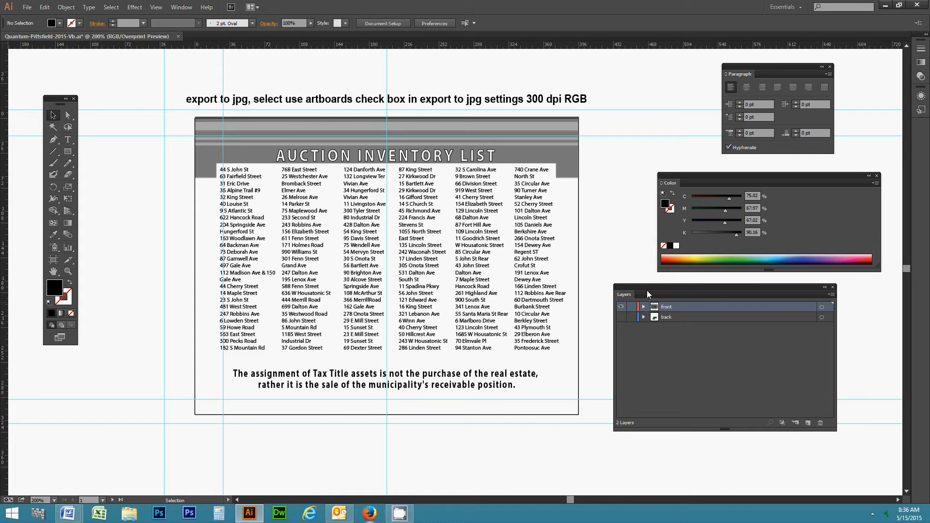
{"action": "left_click_drag", "start_coordinate": [831, 421], "coordinate": [729, 425]}
{"action": "mouse_move", "coordinate": [630, 296]}
{"action": "left_mouse_down"}
{"action": "mouse_move", "coordinate": [650, 330]}
{"action": "mouse_move", "coordinate": [619, 301]}
{"action": "left_mouse_up"}
{"action": "left_click_drag", "start_coordinate": [676, 175], "coordinate": [635, 172]}
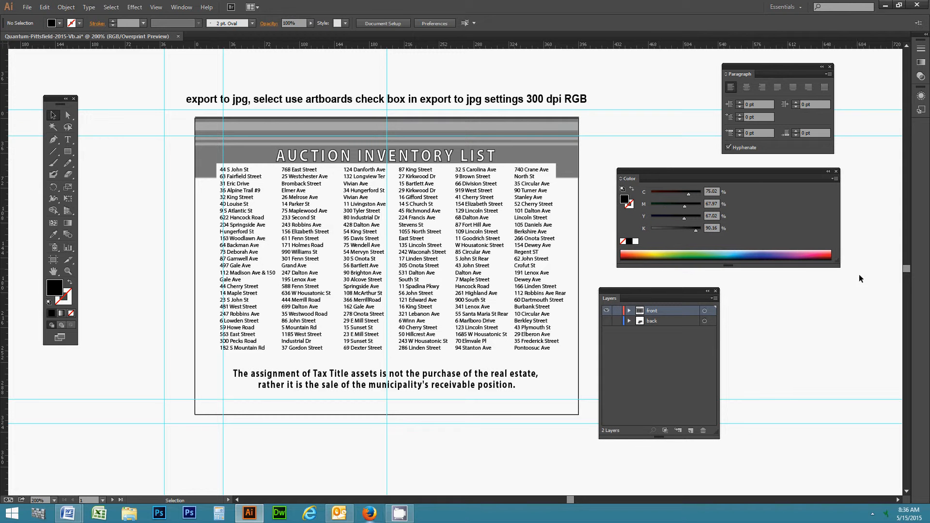
{"action": "left_click_drag", "start_coordinate": [840, 267], "coordinate": [765, 279]}
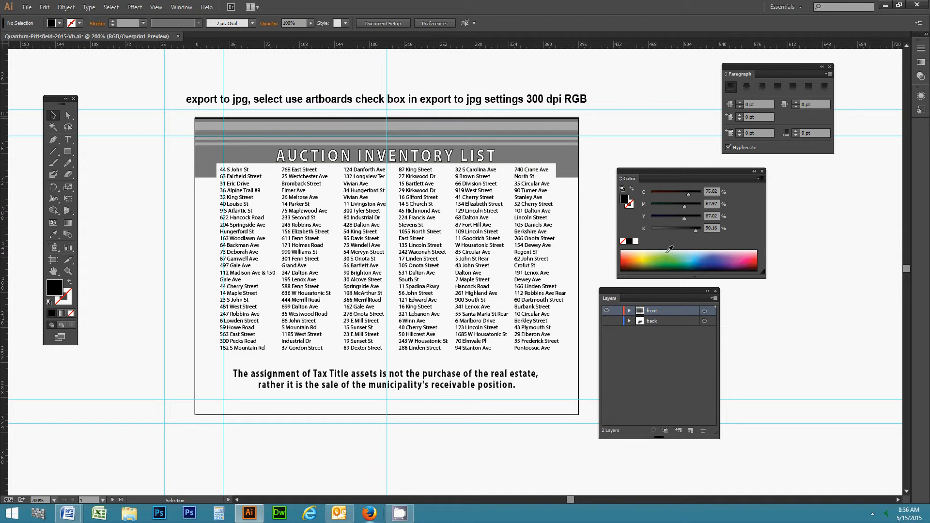
{"action": "left_click", "coordinate": [762, 173]}
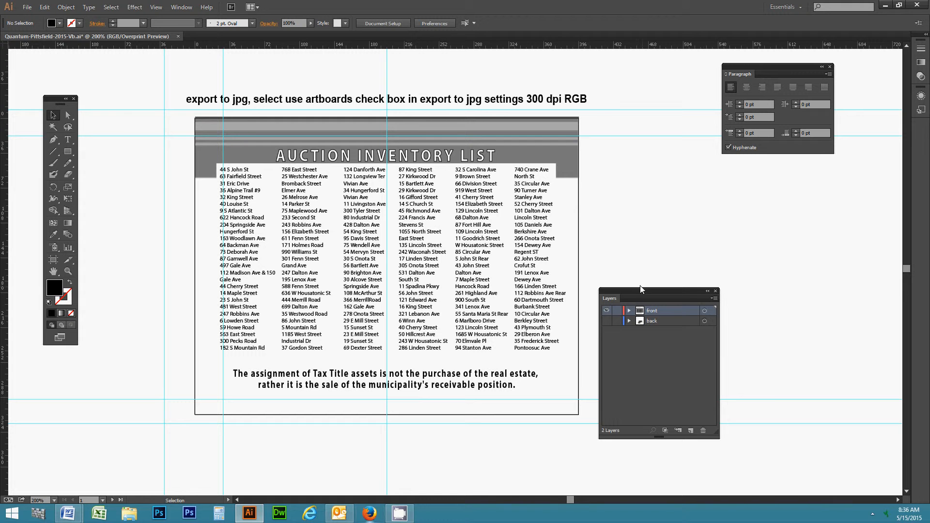
Stack the Layers panel beneath the Paragraph panel at the right of the artboard.
{"action": "left_click_drag", "start_coordinate": [640, 289], "coordinate": [630, 220]}
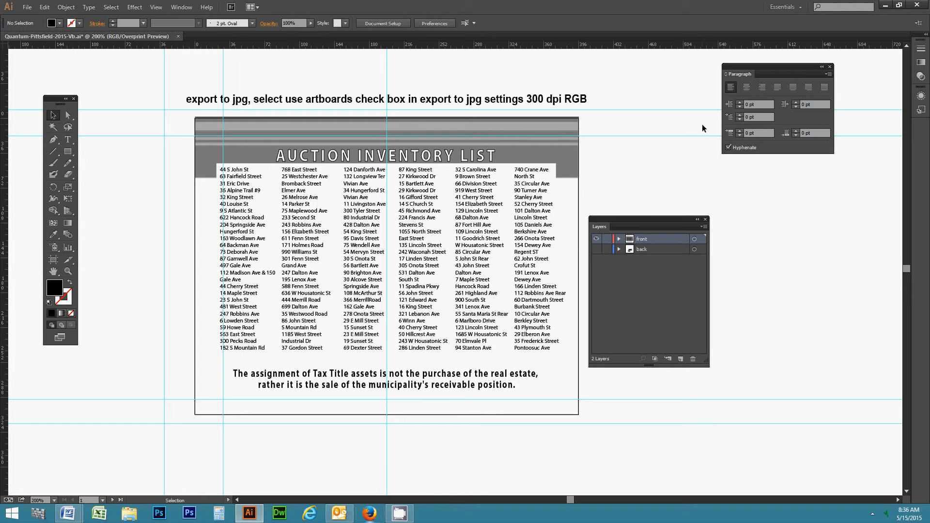
{"action": "left_click_drag", "start_coordinate": [730, 69], "coordinate": [631, 83]}
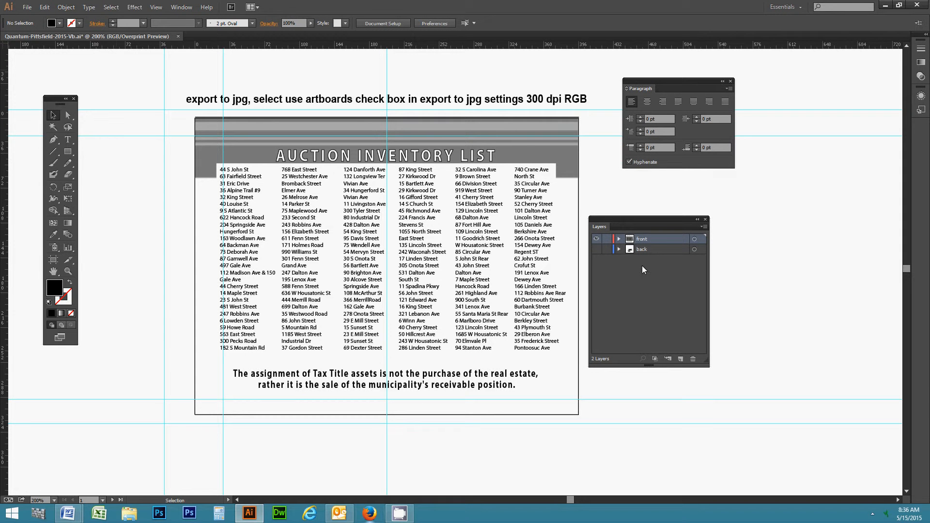
{"action": "left_click_drag", "start_coordinate": [601, 221], "coordinate": [635, 201]}
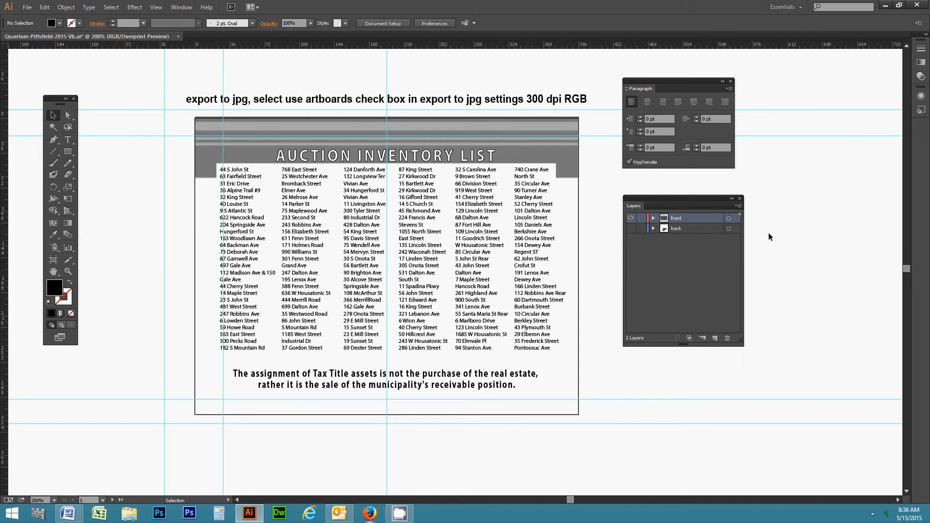
{"action": "left_click", "coordinate": [181, 7]}
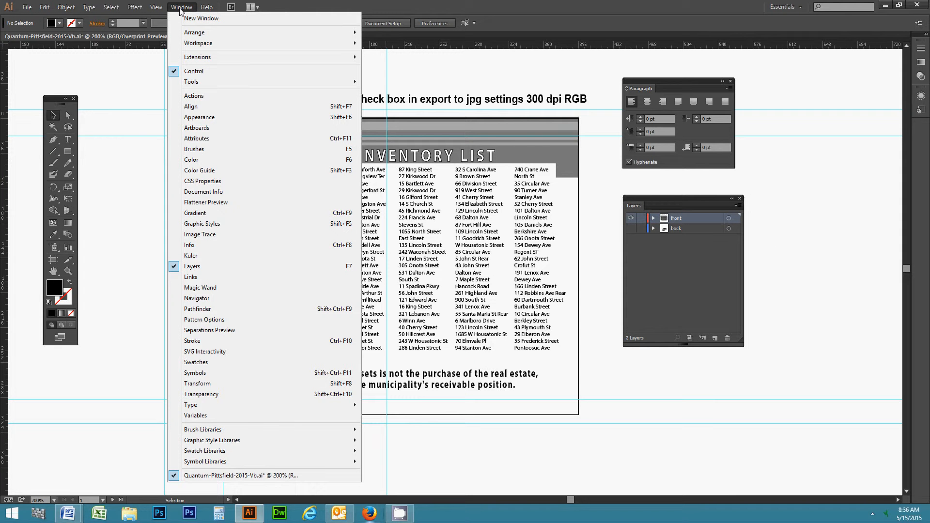
Open the Character panel from Window > Type and separate it from the Paragraph panel.
{"action": "mouse_move", "coordinate": [195, 408]}
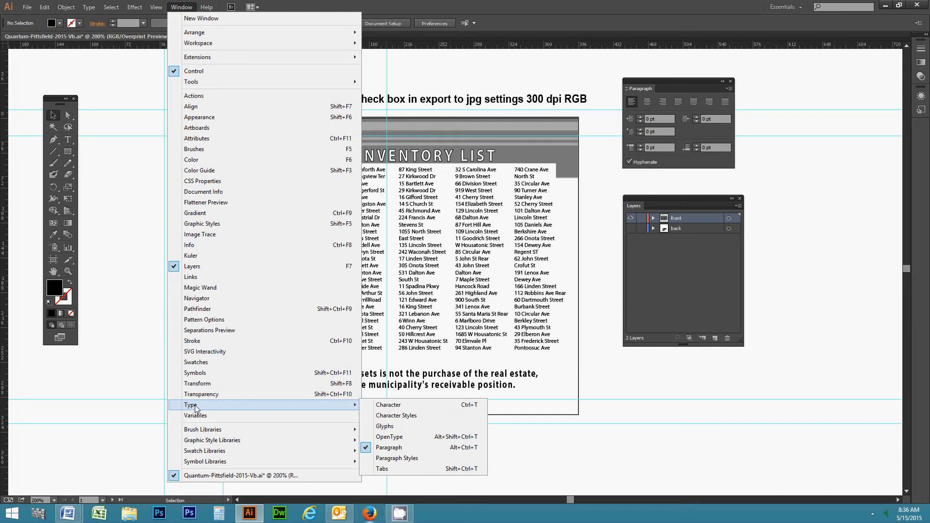
{"action": "left_click", "coordinate": [384, 406]}
{"action": "left_click_drag", "start_coordinate": [573, 74], "coordinate": [807, 92]}
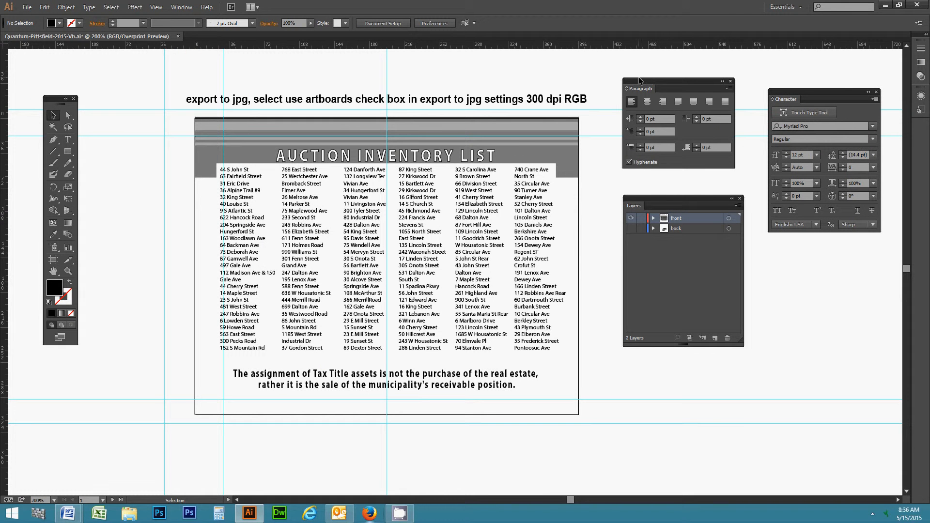
{"action": "left_click_drag", "start_coordinate": [650, 80], "coordinate": [639, 73]}
{"action": "left_click_drag", "start_coordinate": [652, 198], "coordinate": [638, 186]}
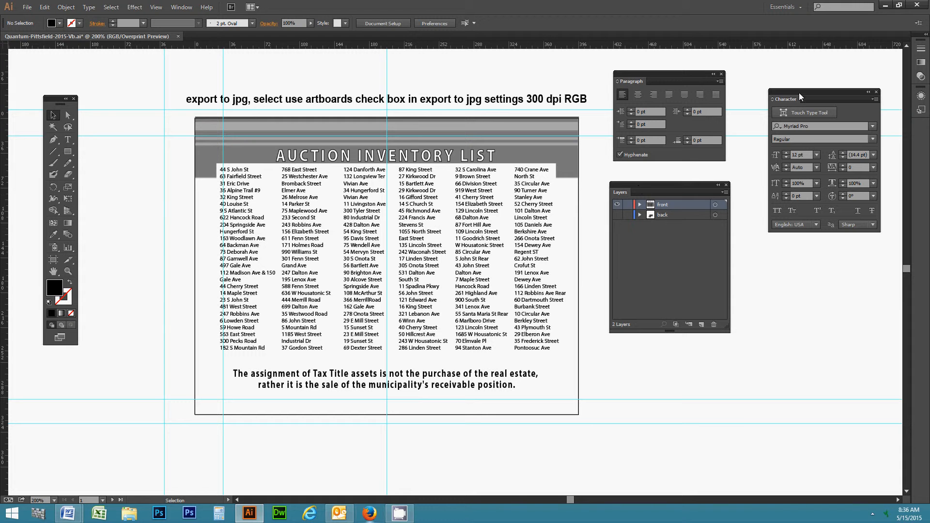
{"action": "left_click_drag", "start_coordinate": [799, 92], "coordinate": [783, 86]}
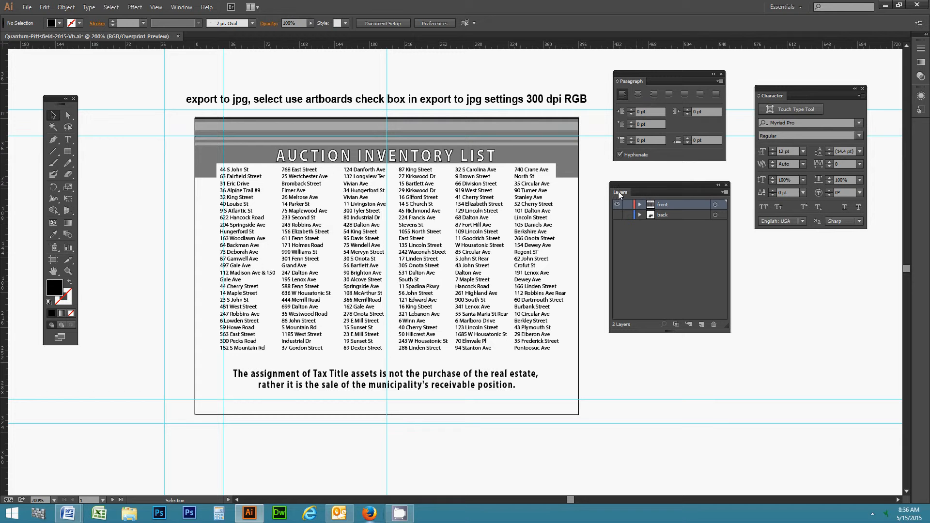
Dock the Paragraph and Character panels into the Layers panel as tabs.
{"action": "left_click_drag", "start_coordinate": [618, 191], "coordinate": [603, 185]}
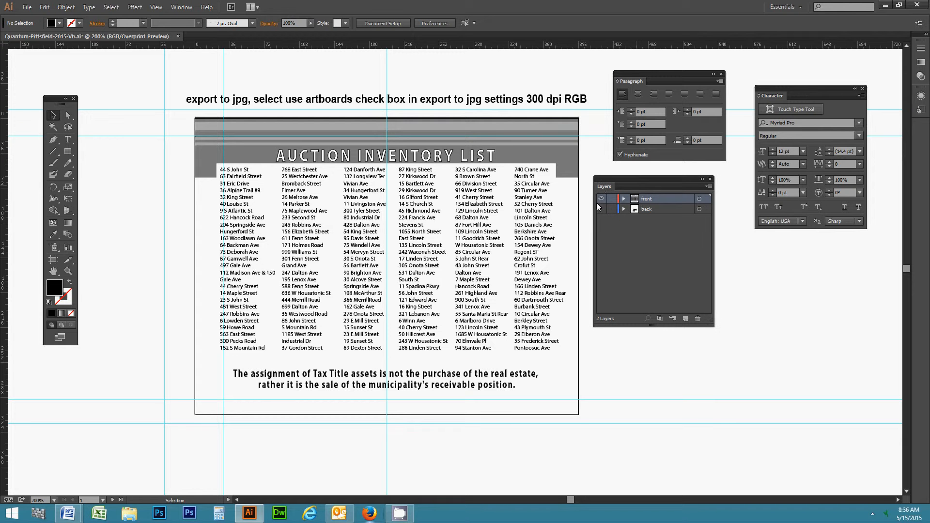
{"action": "left_click_drag", "start_coordinate": [626, 85], "coordinate": [620, 185]}
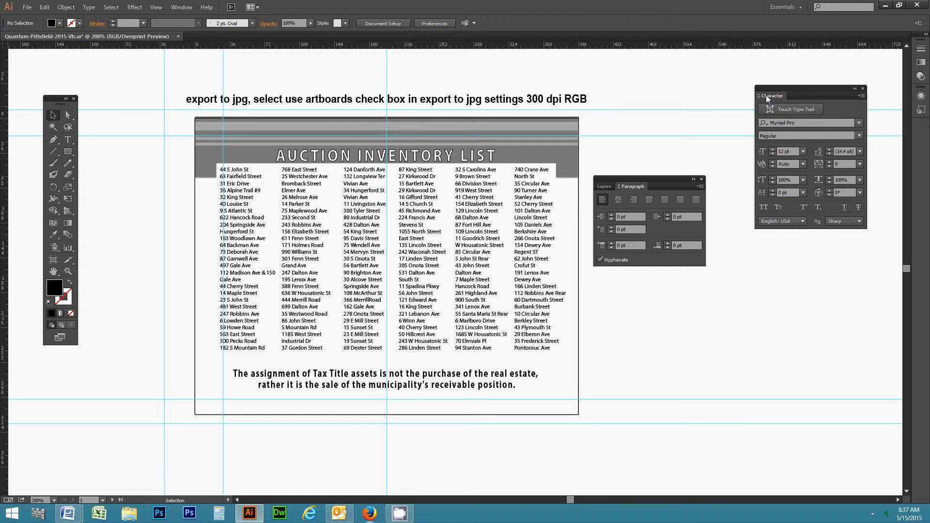
{"action": "left_click_drag", "start_coordinate": [766, 95], "coordinate": [706, 89]}
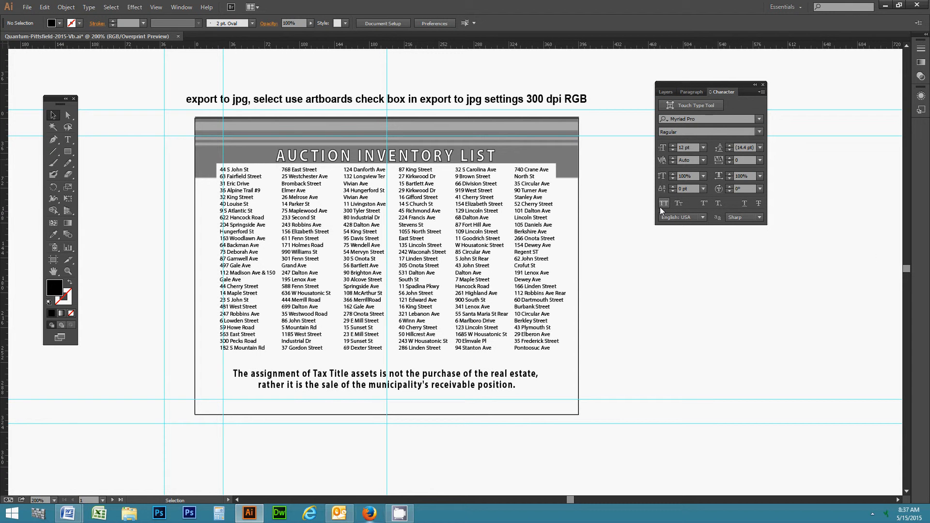
Save the current panel layout as a new custom workspace.
{"action": "left_click", "coordinate": [186, 8]}
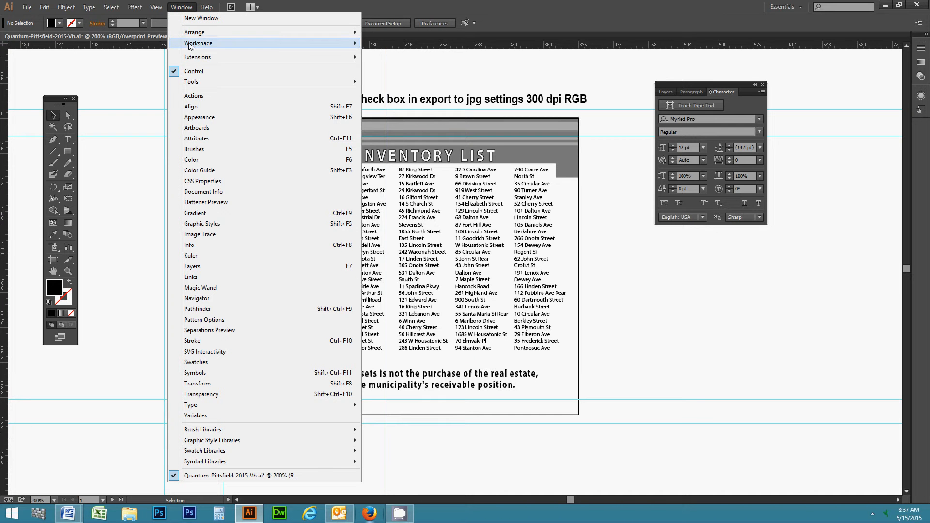
{"action": "mouse_move", "coordinate": [194, 36]}
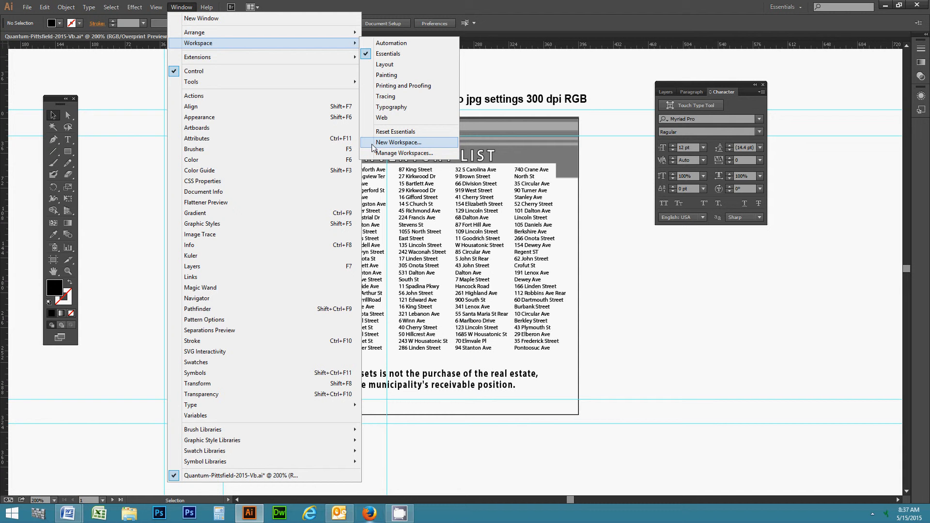
{"action": "left_click", "coordinate": [405, 144]}
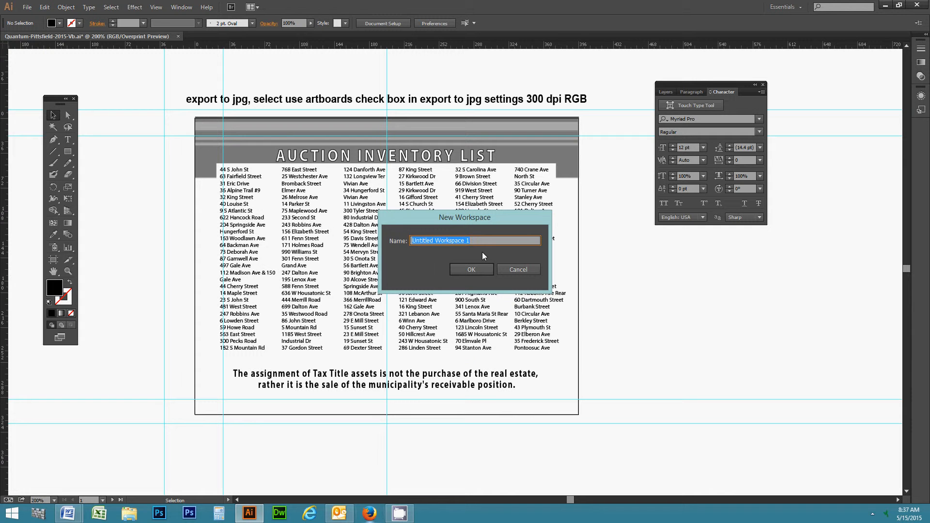
{"action": "type", "text": "Jo"}
{"action": "left_click", "coordinate": [465, 270]}
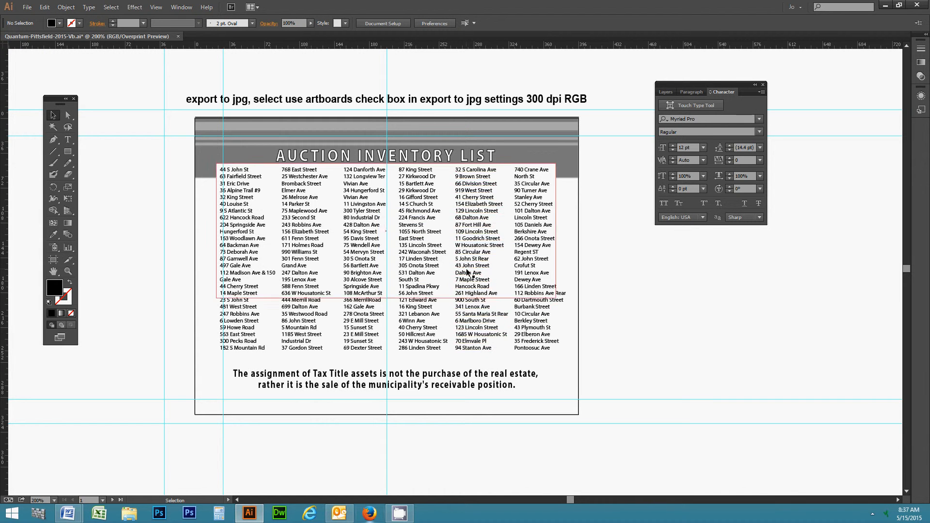
Check that the new workspace is listed and active under Window > Workspace.
{"action": "left_click", "coordinate": [180, 9]}
{"action": "mouse_move", "coordinate": [194, 45]}
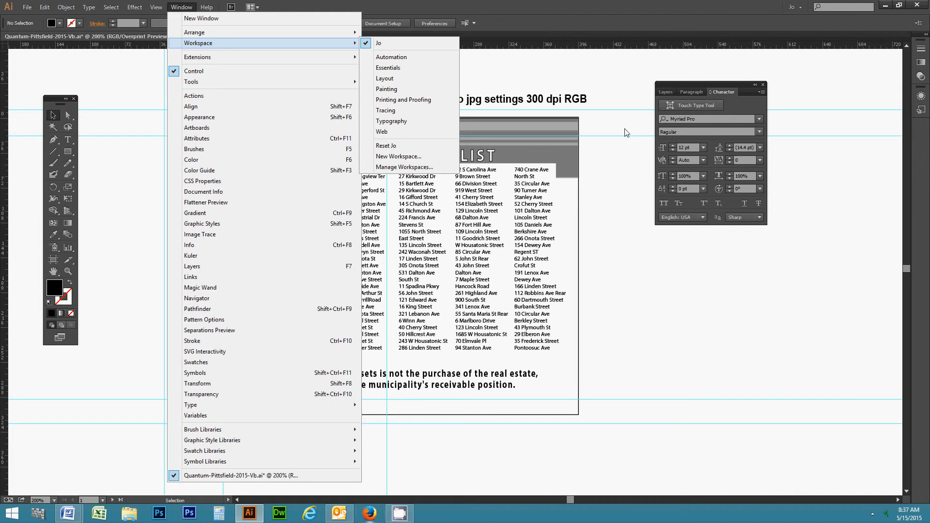
{"action": "left_click", "coordinate": [612, 97]}
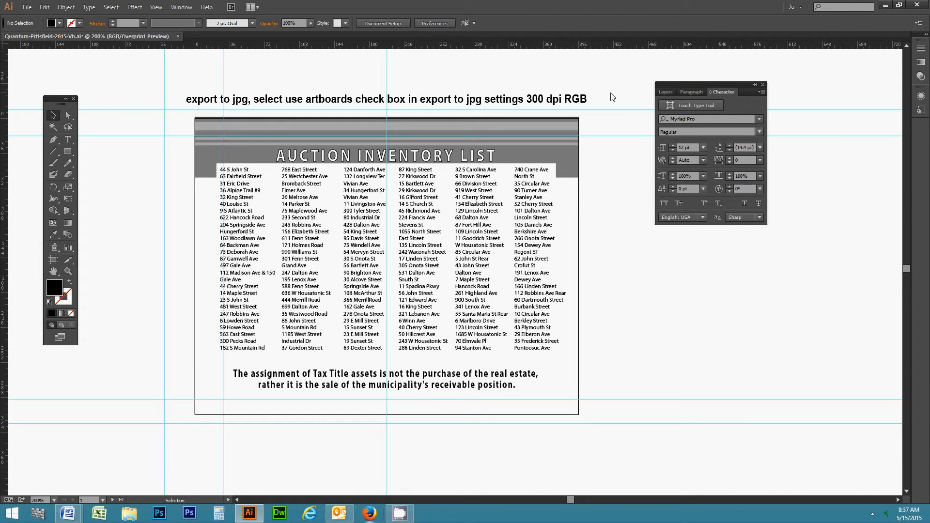
Hide the front layer, show the back layer, and lock the back layer.
{"action": "left_click", "coordinate": [665, 92]}
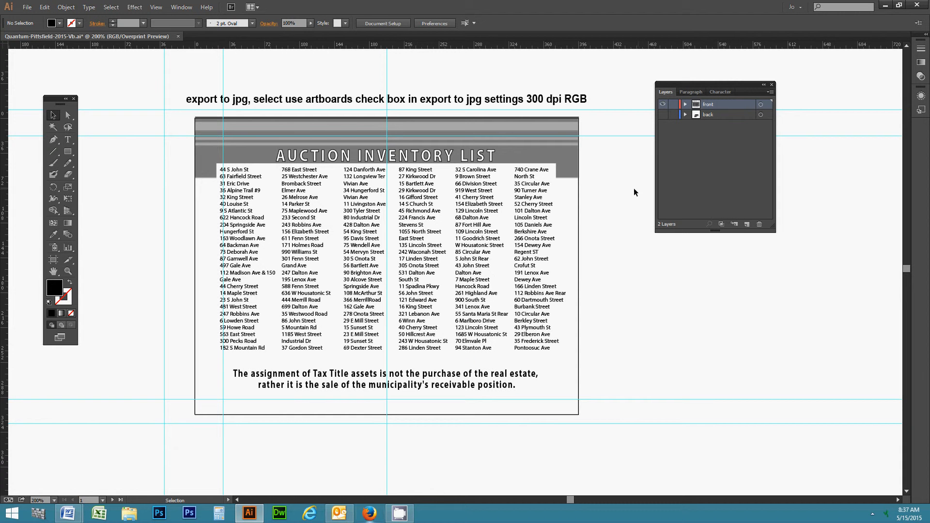
{"action": "left_click", "coordinate": [663, 106]}
{"action": "left_click", "coordinate": [662, 115]}
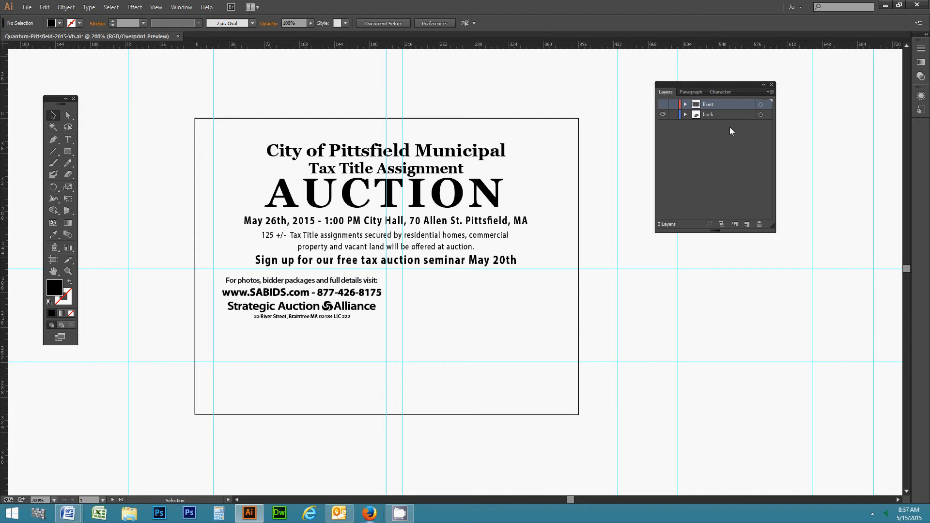
{"action": "left_click", "coordinate": [717, 116]}
{"action": "left_click", "coordinate": [673, 114]}
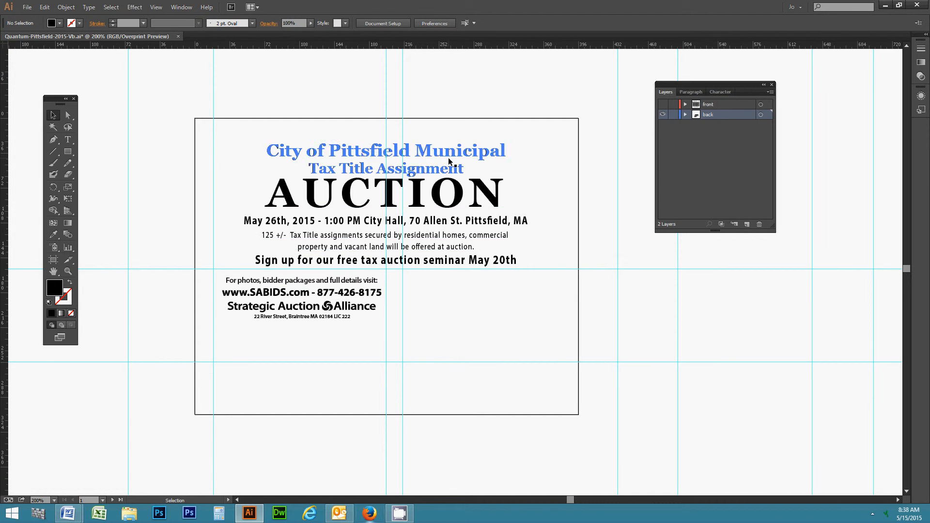
Lock the front layer and hide the back layer again.
{"action": "left_click", "coordinate": [727, 106]}
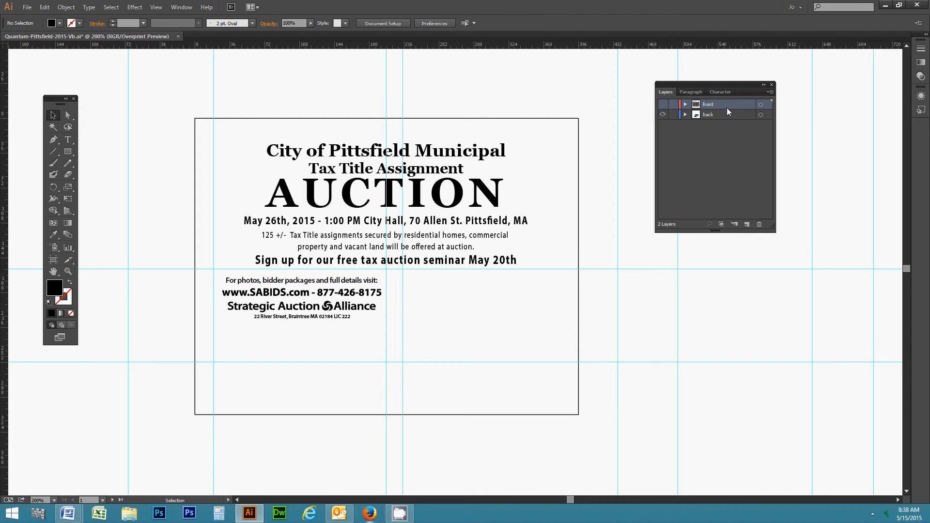
{"action": "left_click", "coordinate": [673, 105]}
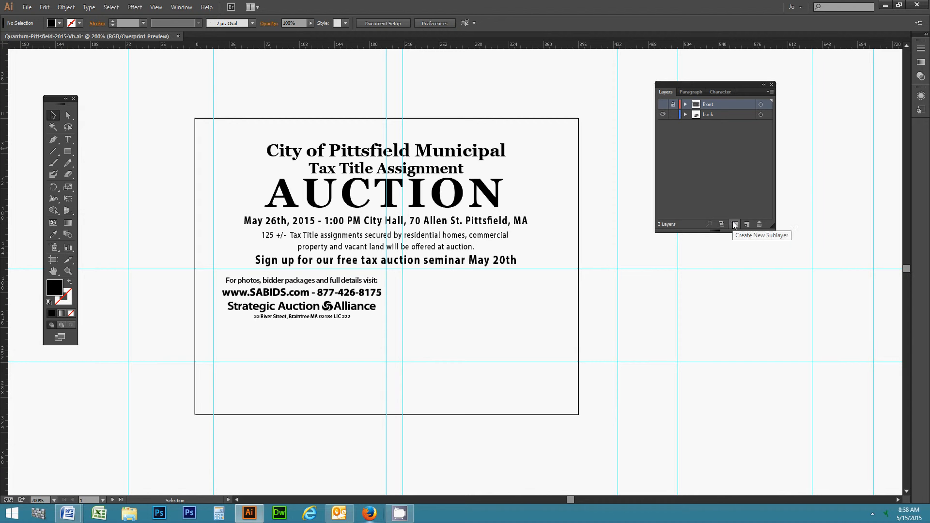
{"action": "left_click", "coordinate": [714, 115]}
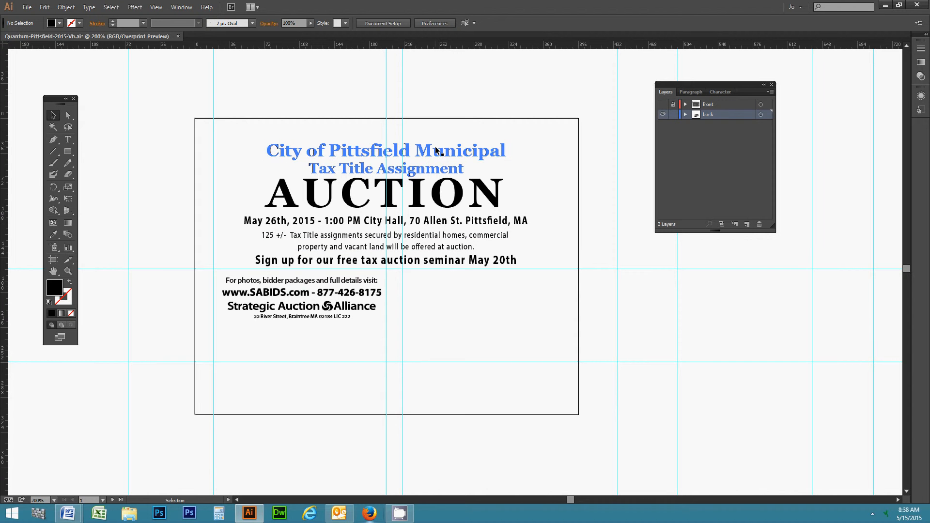
{"action": "left_click", "coordinate": [662, 115]}
Show the front layer, toggle the back layer's lock, and shift the Layers panel left.
{"action": "left_click", "coordinate": [663, 105]}
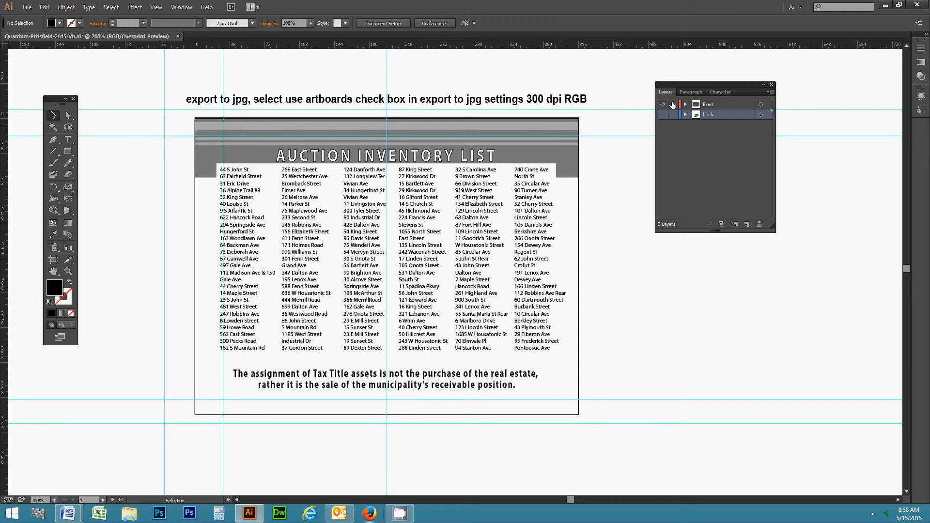
{"action": "left_click", "coordinate": [671, 115]}
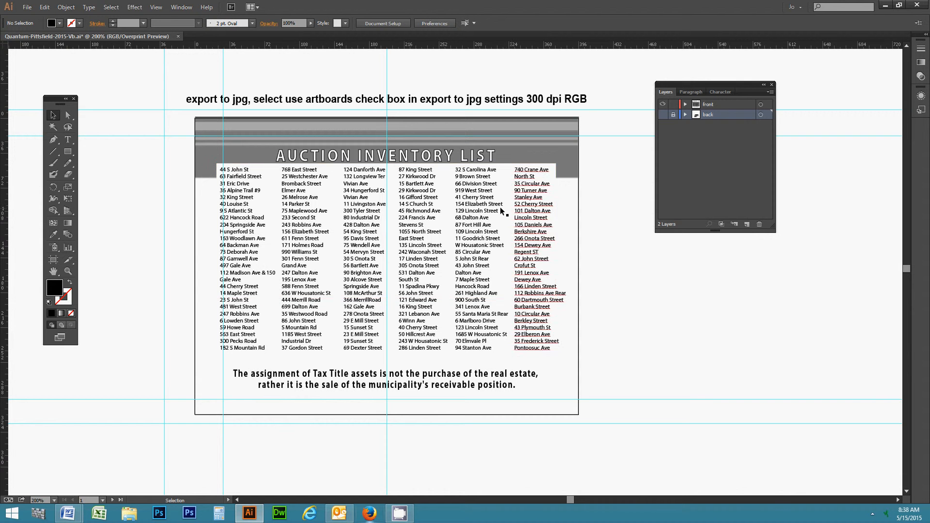
{"action": "left_click_drag", "start_coordinate": [673, 83], "coordinate": [641, 110]}
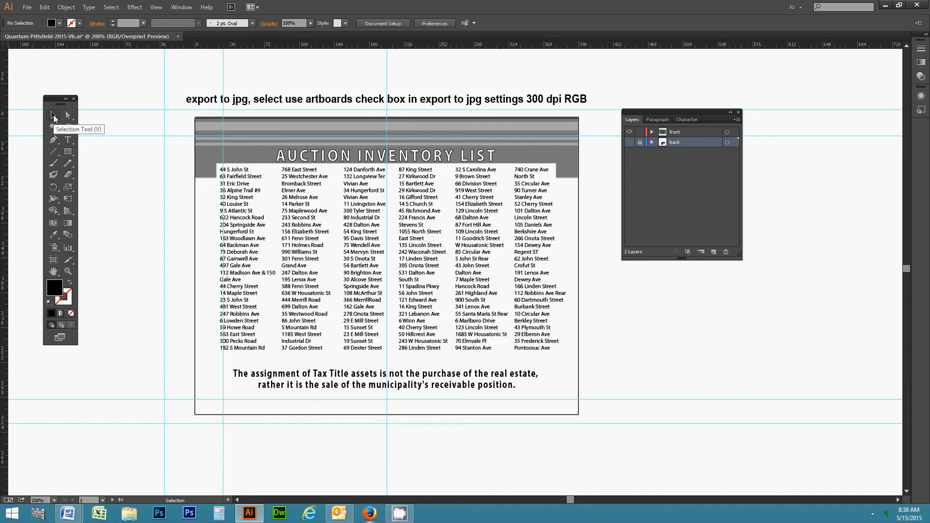
Try the Type and Rectangle tools, then switch the active layer from front to back.
{"action": "left_click", "coordinate": [68, 140]}
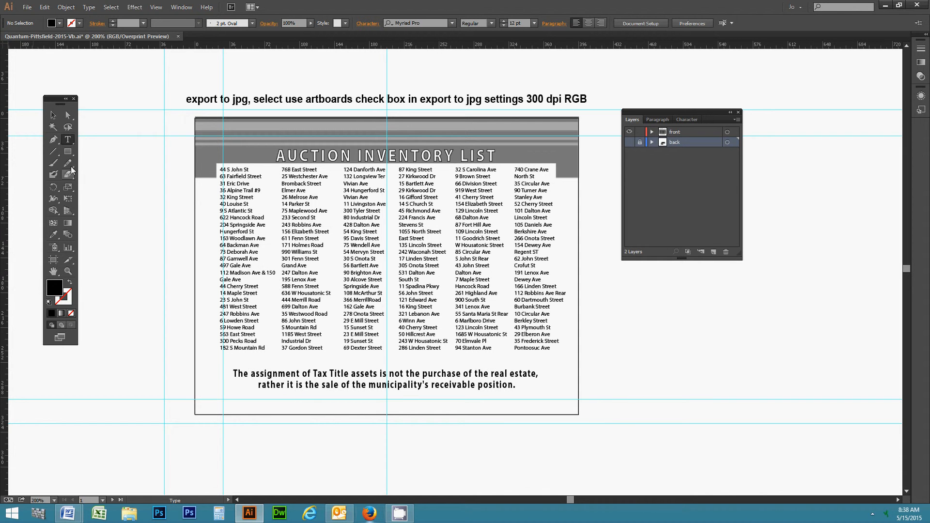
{"action": "left_click", "coordinate": [70, 151]}
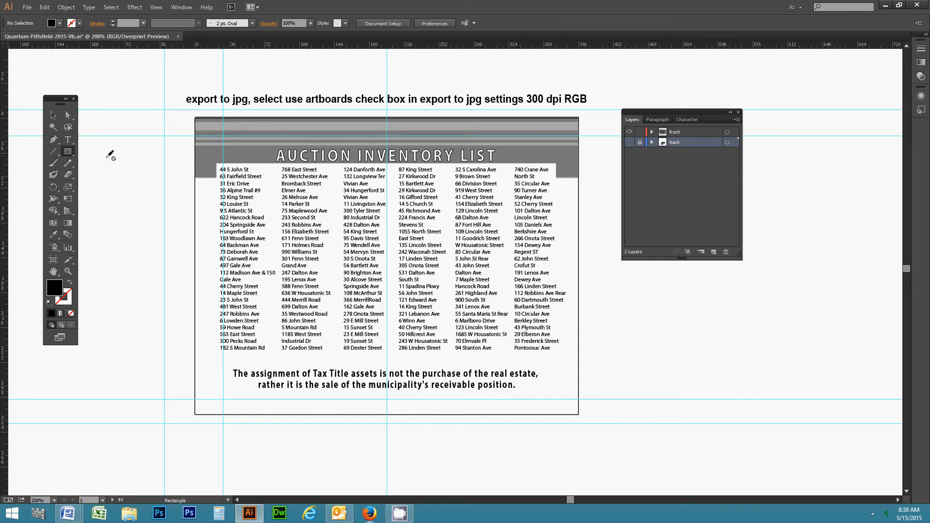
{"action": "left_click", "coordinate": [678, 134]}
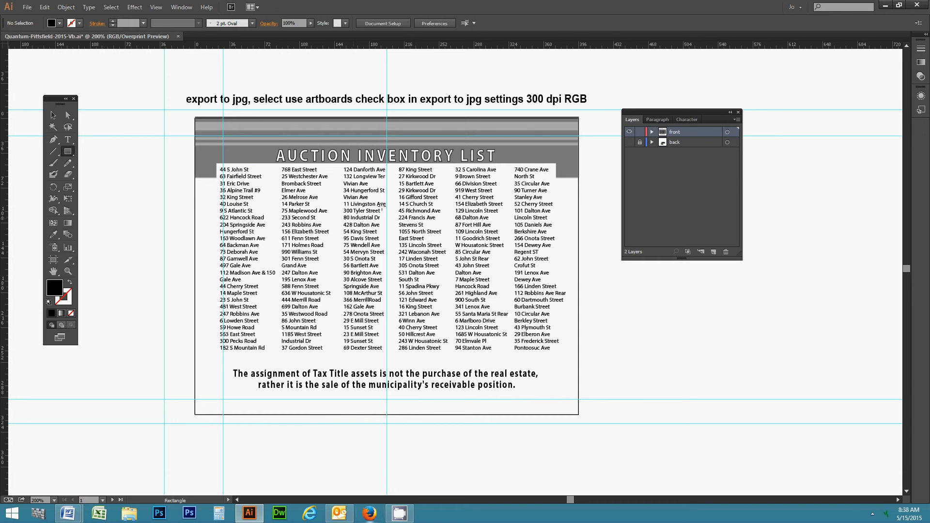
{"action": "left_click", "coordinate": [685, 143]}
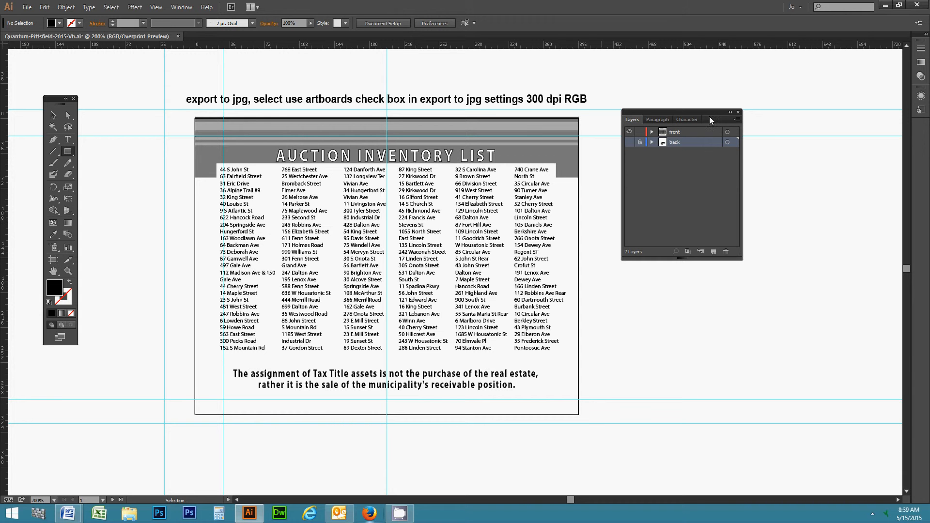
{"action": "double_click", "coordinate": [695, 135]}
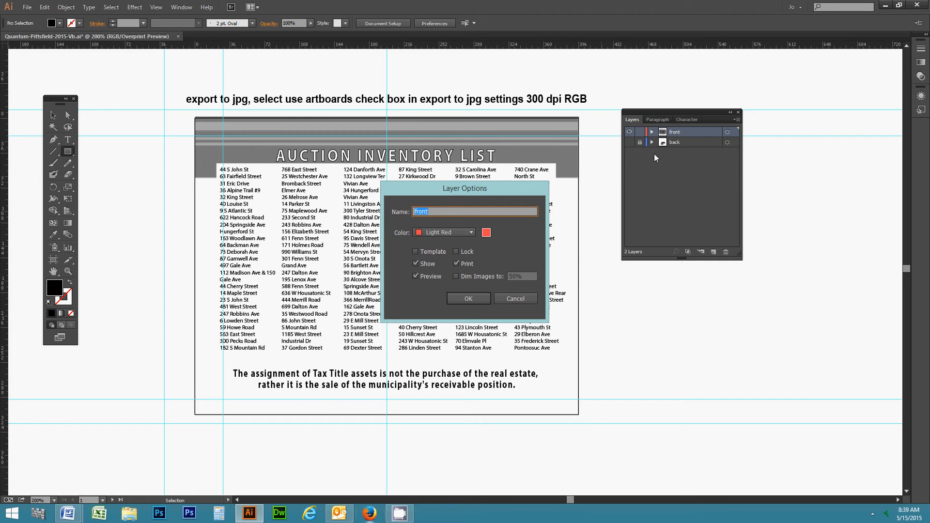
{"action": "left_click", "coordinate": [517, 299]}
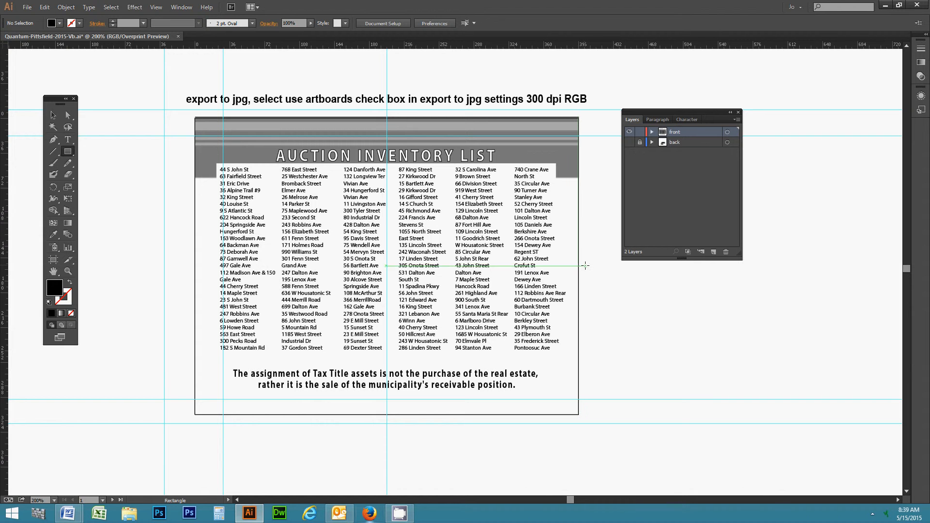
{"action": "left_click_drag", "start_coordinate": [585, 266], "coordinate": [763, 367]}
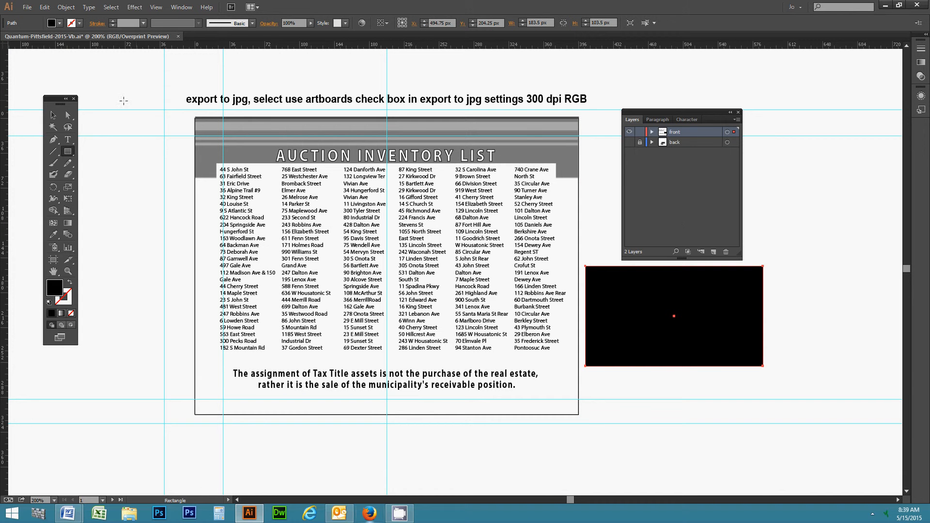
{"action": "left_click", "coordinate": [54, 115]}
{"action": "key", "text": "Delete"}
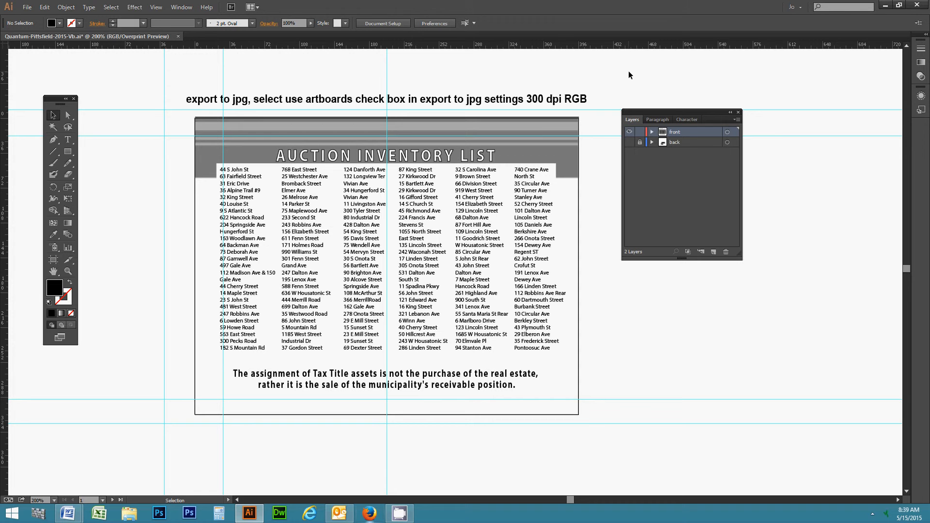
{"action": "left_click", "coordinate": [68, 140]}
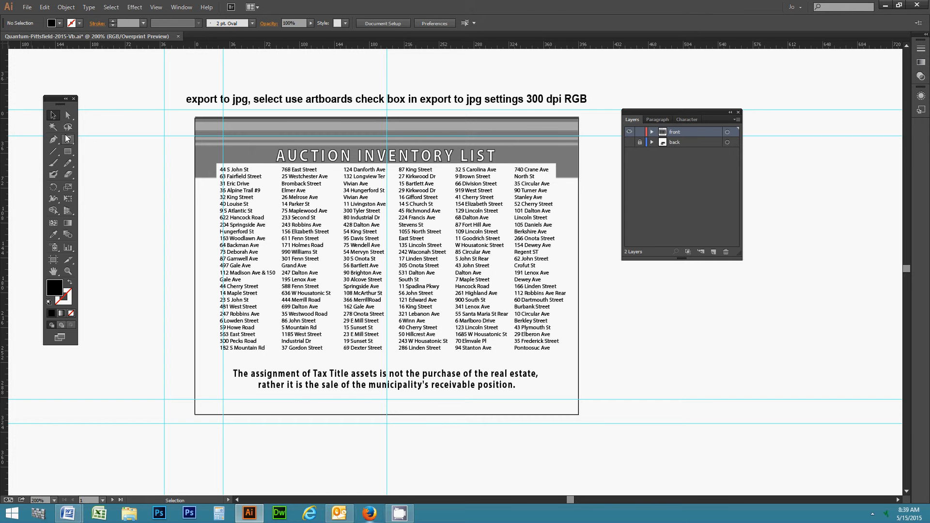
{"action": "left_click", "coordinate": [112, 187]}
{"action": "type", "text": "shdfh"}
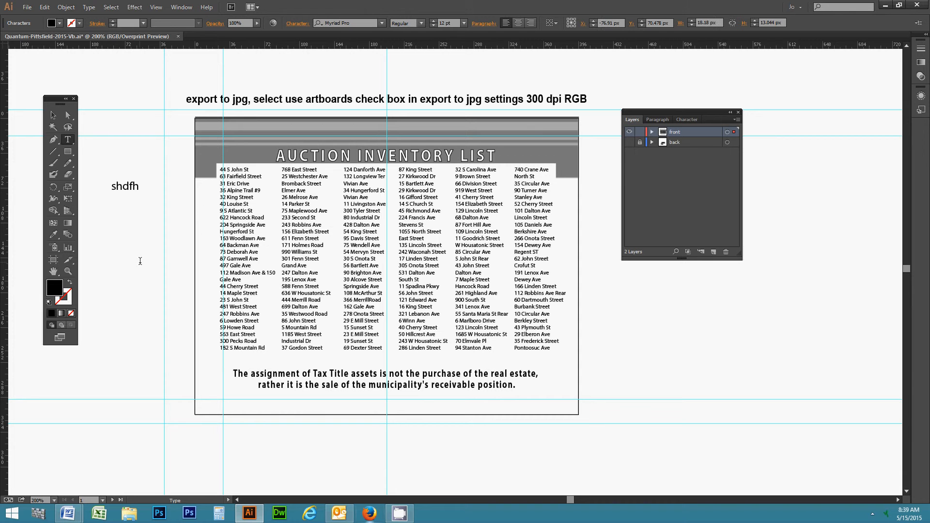
{"action": "key", "text": "BackSpace"}
{"action": "key", "text": "BackSpace"}
{"action": "key", "text": "BackSpace"}
{"action": "key", "text": "BackSpace"}
{"action": "key", "text": "BackSpace"}
{"action": "key", "text": "Escape"}
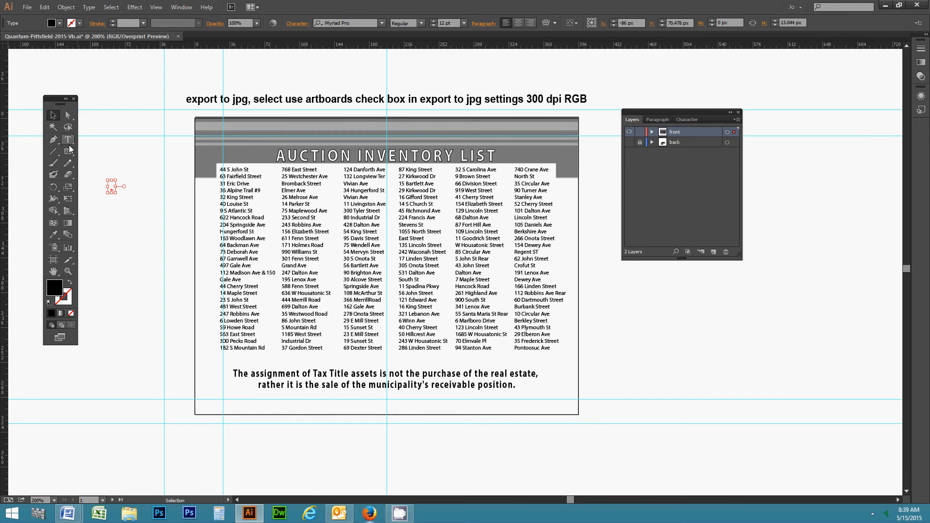
{"action": "left_click", "coordinate": [117, 196]}
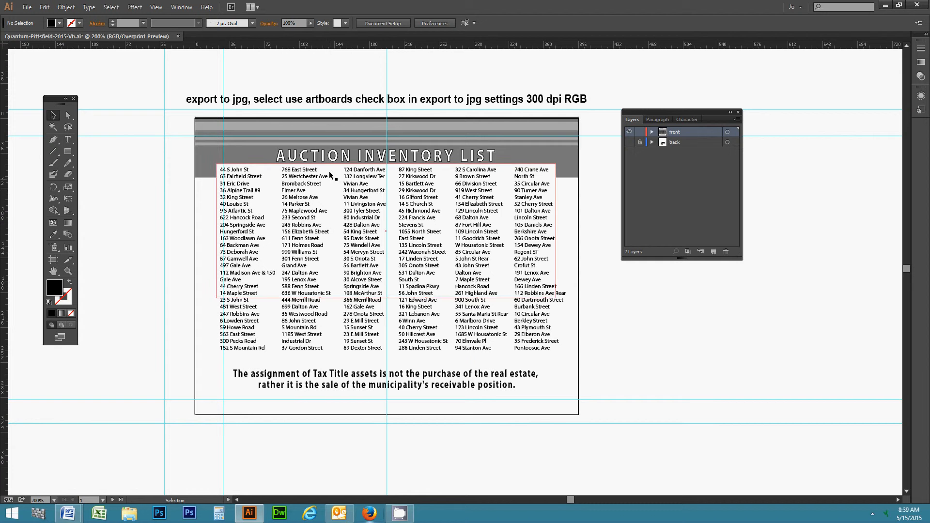
{"action": "left_click", "coordinate": [324, 155]}
{"action": "left_click", "coordinate": [308, 208]}
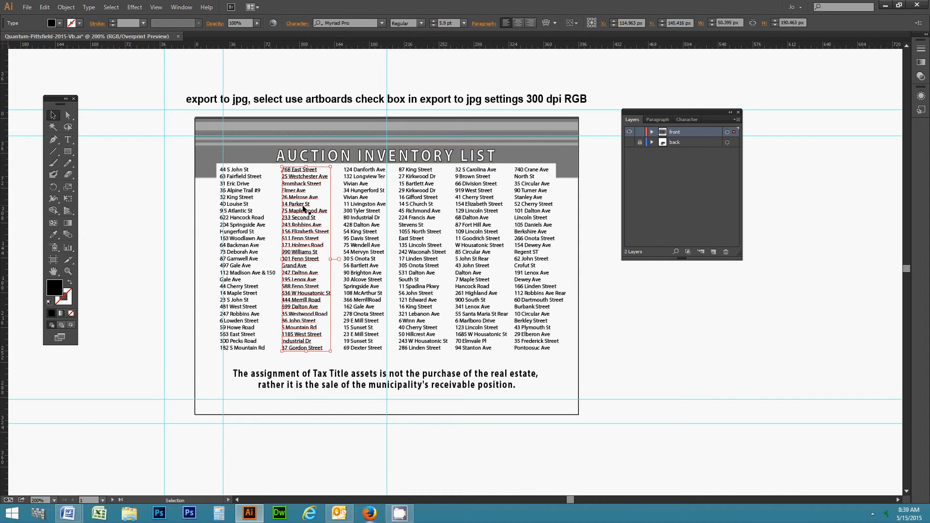
{"action": "double_click", "coordinate": [290, 198]}
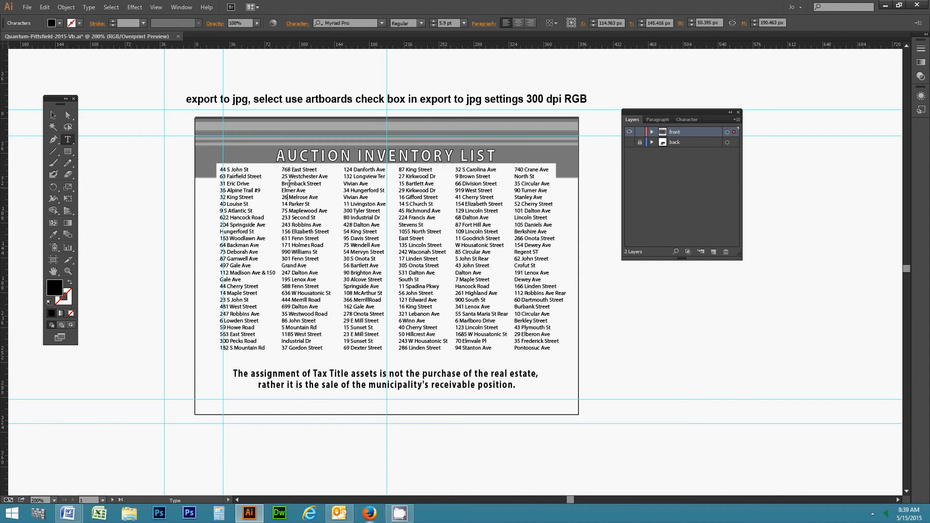
{"action": "left_click_drag", "start_coordinate": [283, 184], "coordinate": [311, 340]}
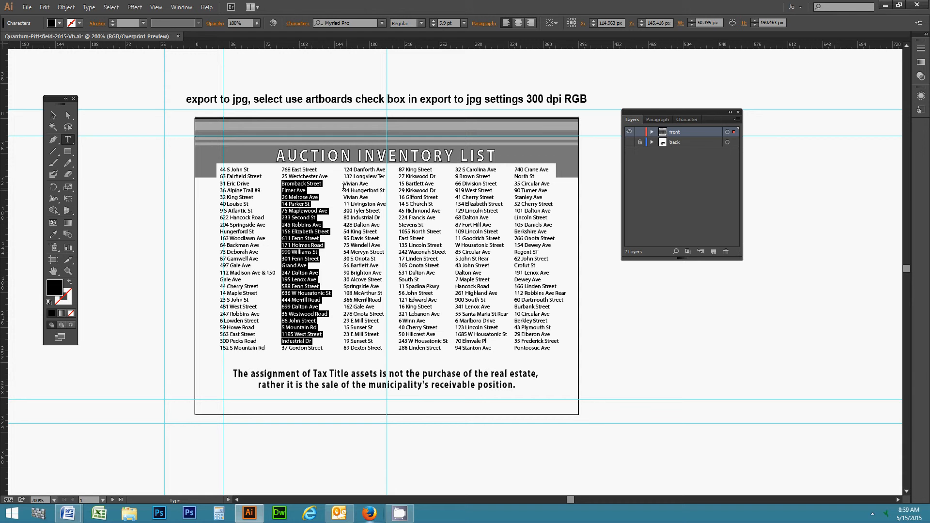
{"action": "left_click", "coordinate": [53, 115]}
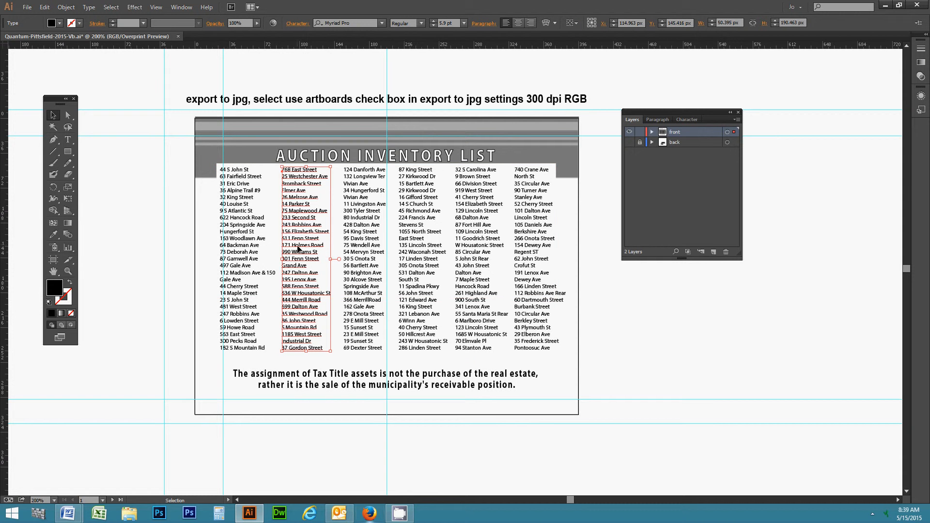
{"action": "left_click_drag", "start_coordinate": [298, 259], "coordinate": [610, 345]}
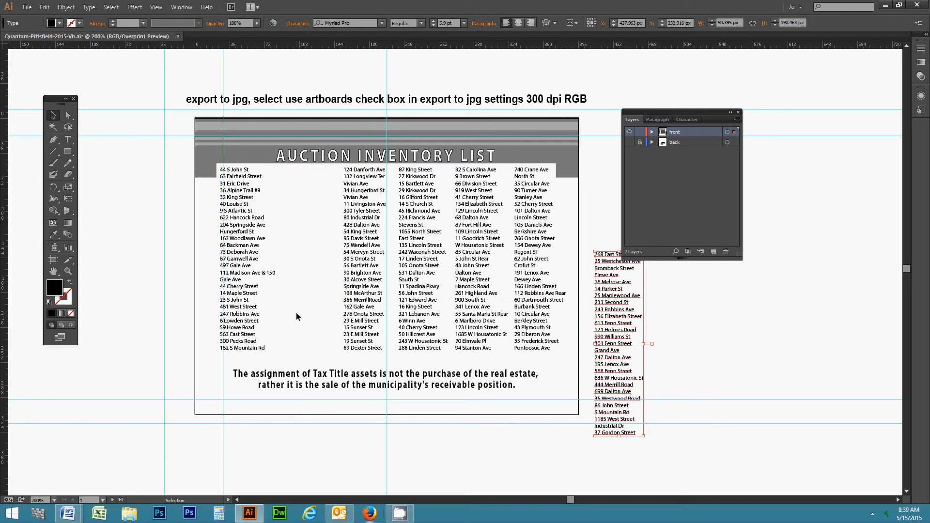
{"action": "key", "text": "ctrl+z"}
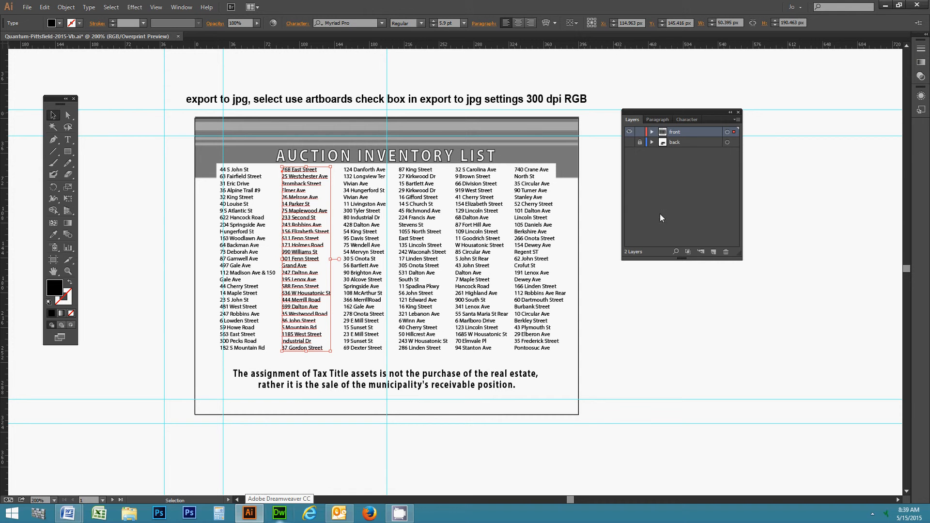
Lock both layers, try the Artboard tool, then turn the front layer's artwork back on.
{"action": "left_click", "coordinate": [639, 142]}
{"action": "left_click", "coordinate": [640, 132]}
{"action": "left_click", "coordinate": [630, 133]}
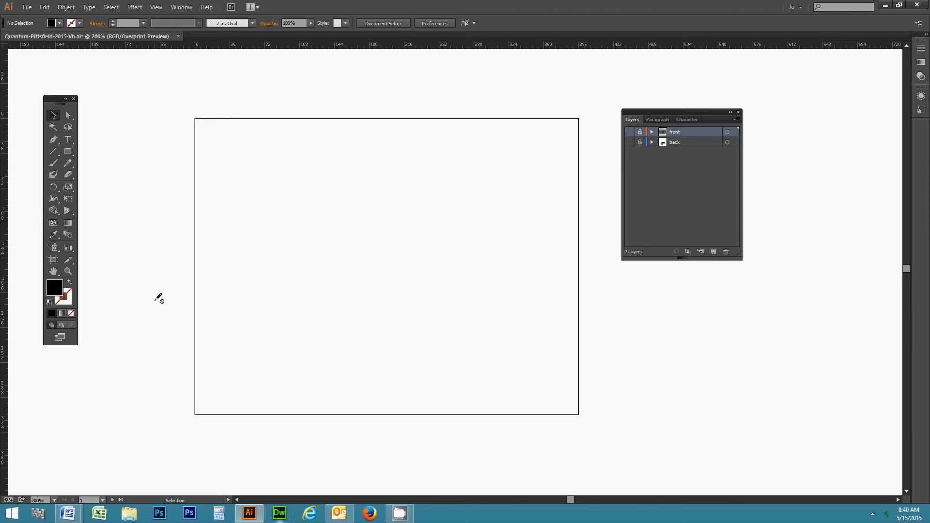
{"action": "left_click", "coordinate": [53, 262]}
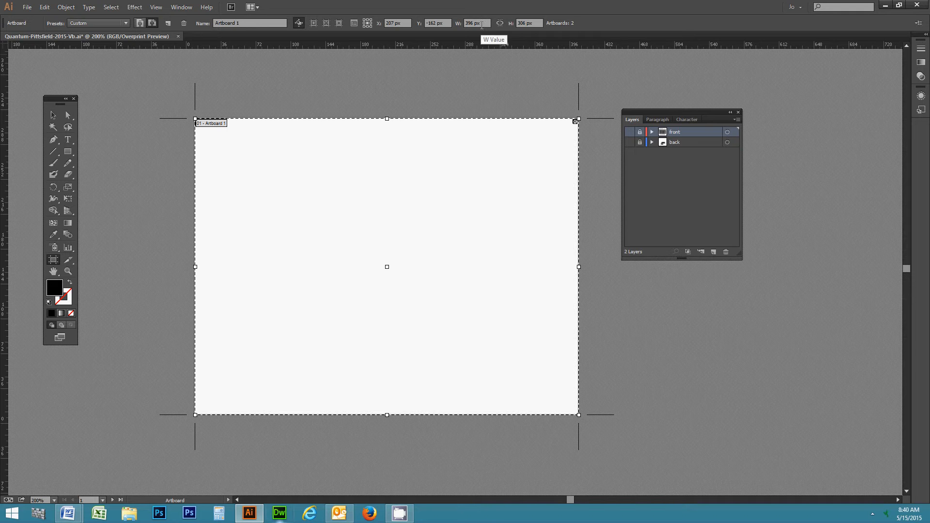
{"action": "left_click", "coordinate": [56, 116]}
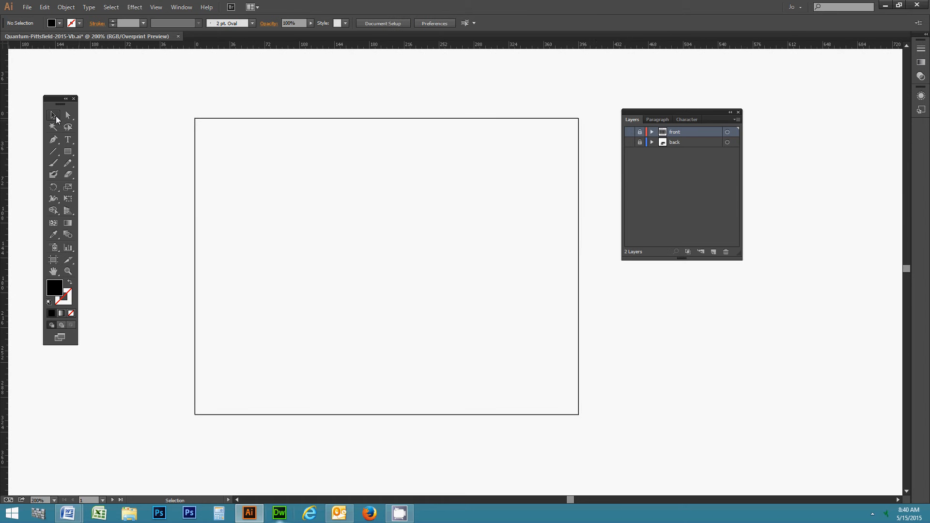
{"action": "left_click", "coordinate": [630, 132]}
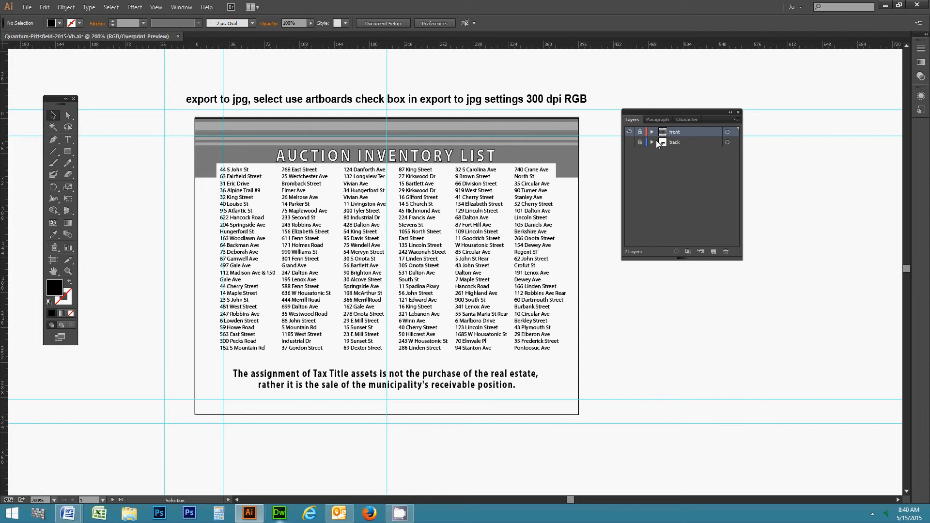
{"action": "left_click", "coordinate": [26, 8]}
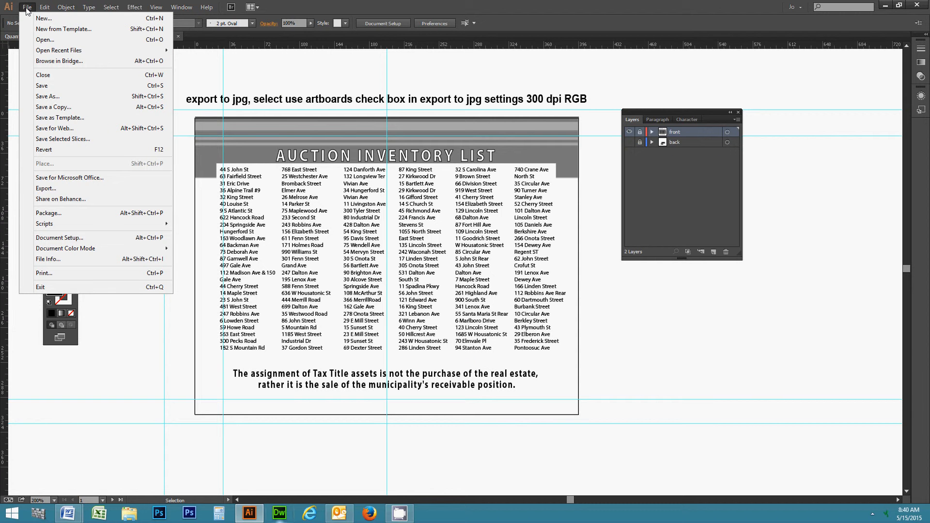
{"action": "left_click", "coordinate": [48, 189]}
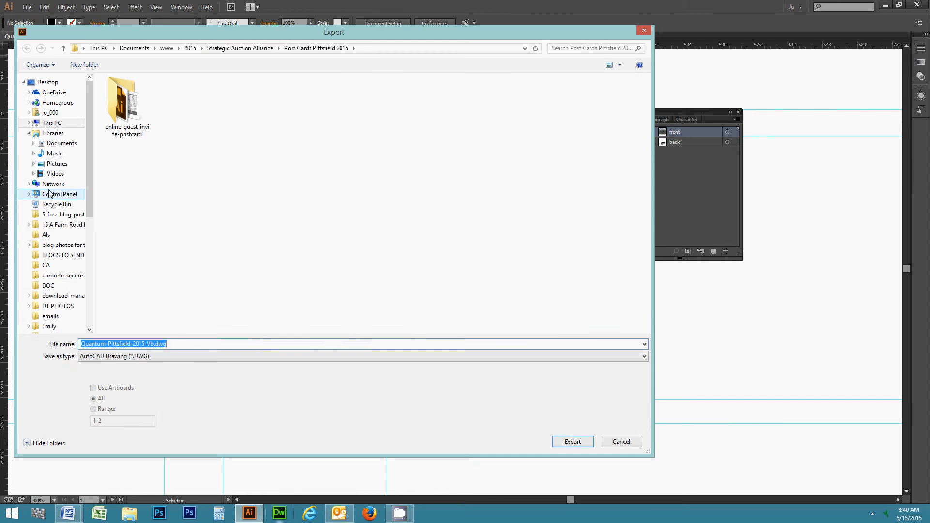
{"action": "left_click", "coordinate": [160, 357]}
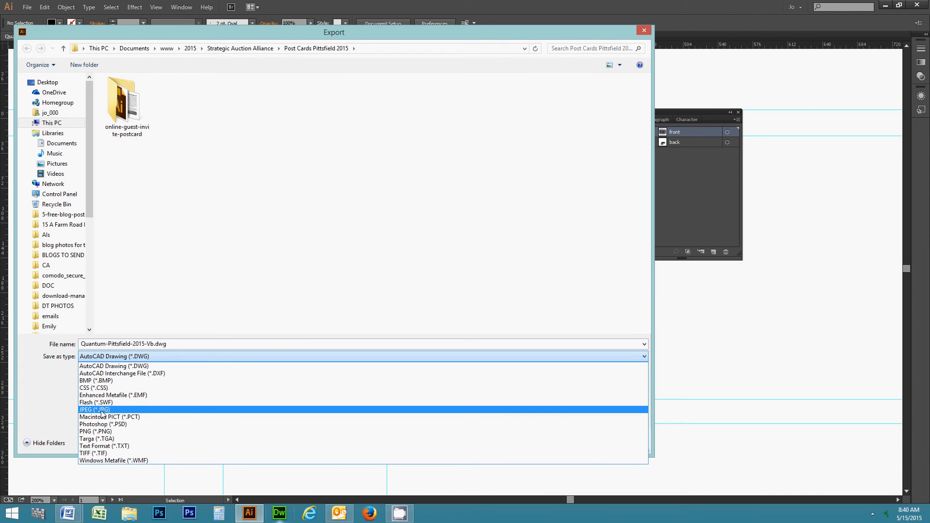
{"action": "left_click", "coordinate": [92, 410]}
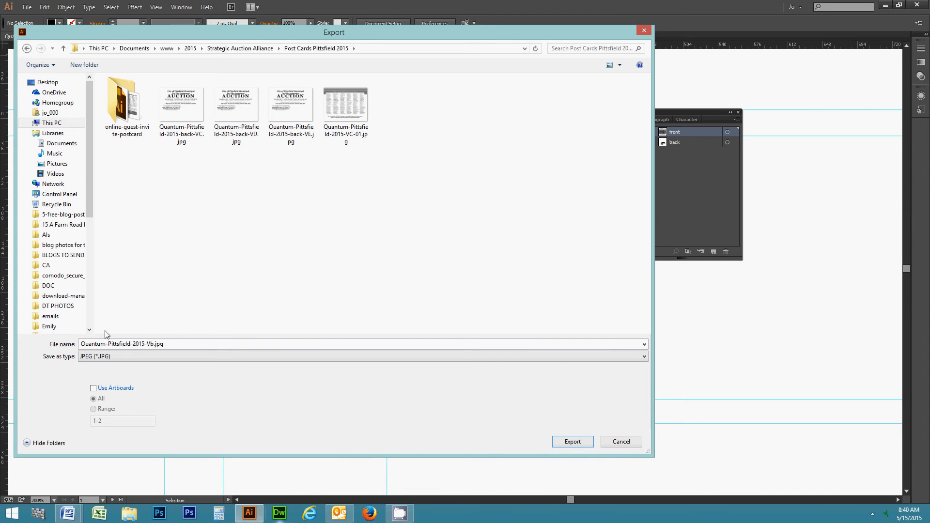
{"action": "left_click", "coordinate": [94, 389]}
{"action": "left_click", "coordinate": [93, 409]}
{"action": "left_click_drag", "start_coordinate": [110, 421], "coordinate": [84, 420]}
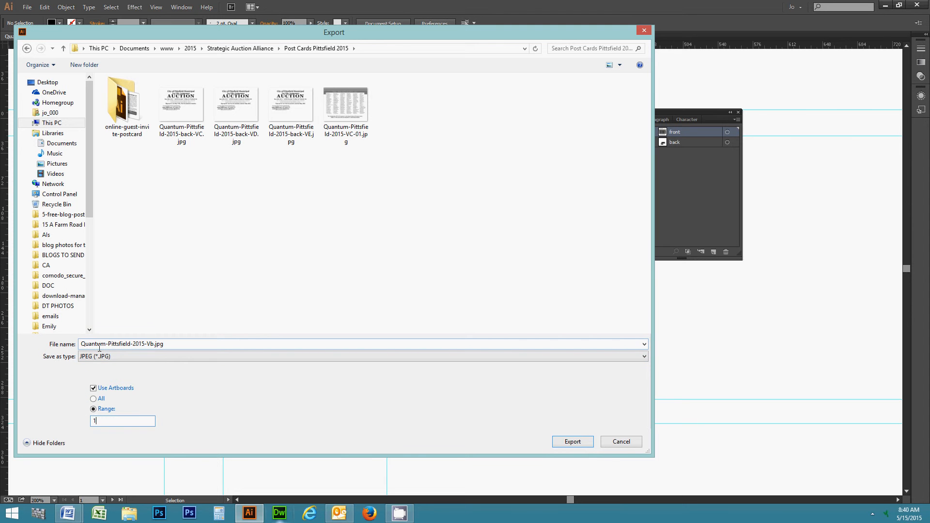
{"action": "left_click", "coordinate": [155, 344]}
{"action": "left_click_drag", "start_coordinate": [155, 344], "coordinate": [42, 344]}
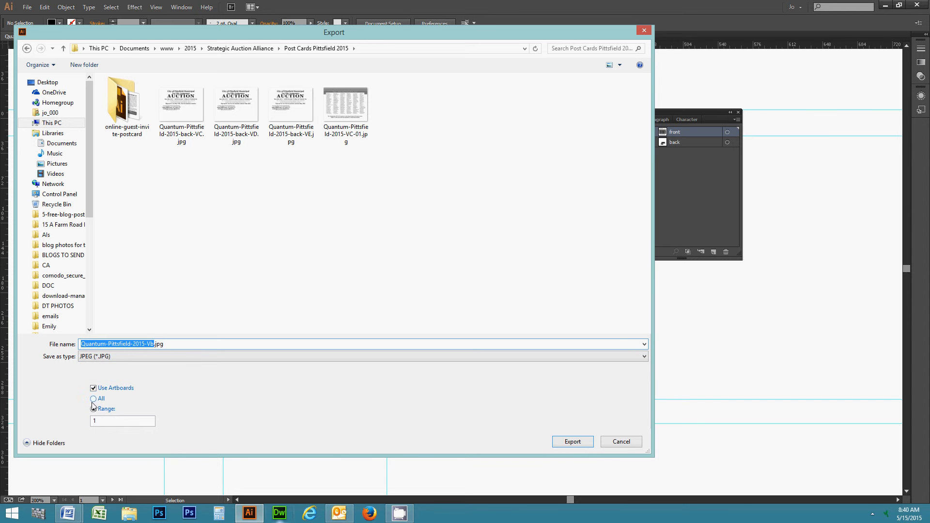
{"action": "left_click", "coordinate": [620, 442]}
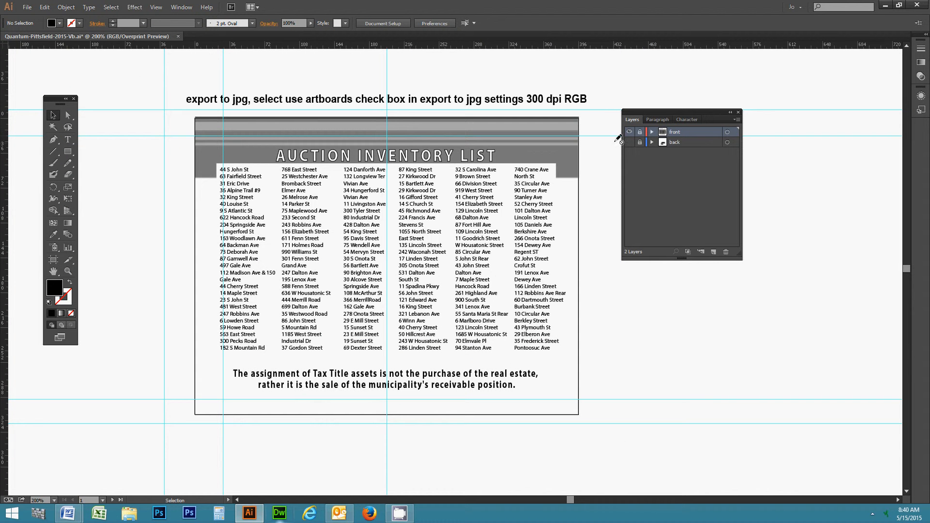
{"action": "left_click", "coordinate": [629, 132]}
{"action": "left_click", "coordinate": [629, 142]}
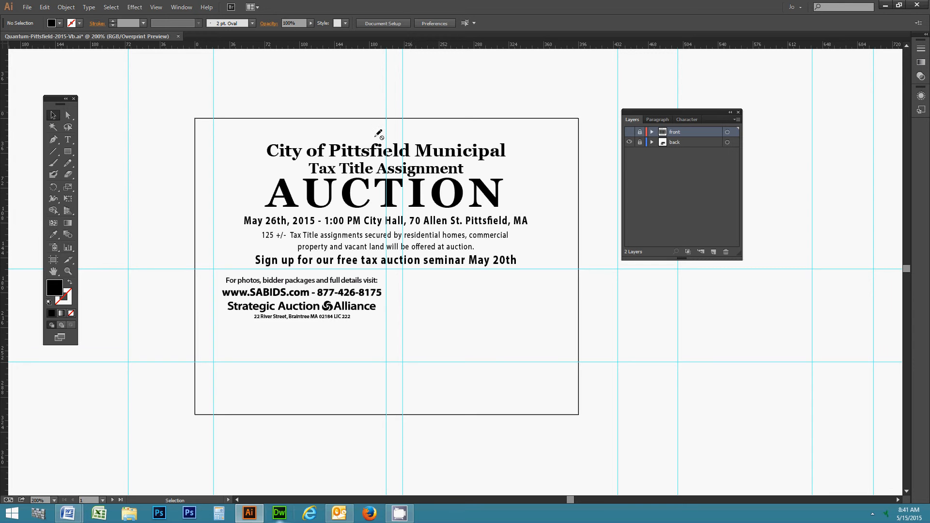
{"action": "left_click", "coordinate": [629, 142]}
{"action": "left_click", "coordinate": [629, 132]}
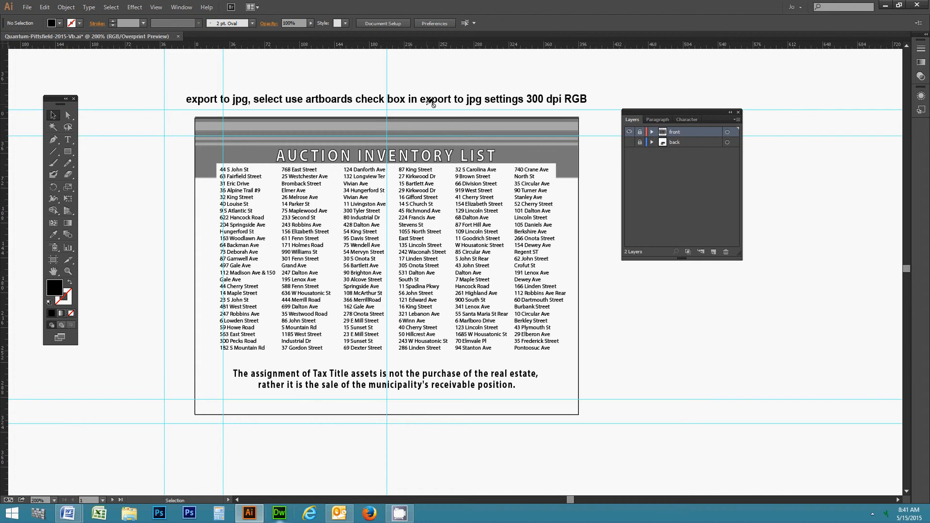
Unlock the front layer, nudge the export note up-left, and show its Arial Bold 11.61 pt settings.
{"action": "left_click", "coordinate": [640, 132]}
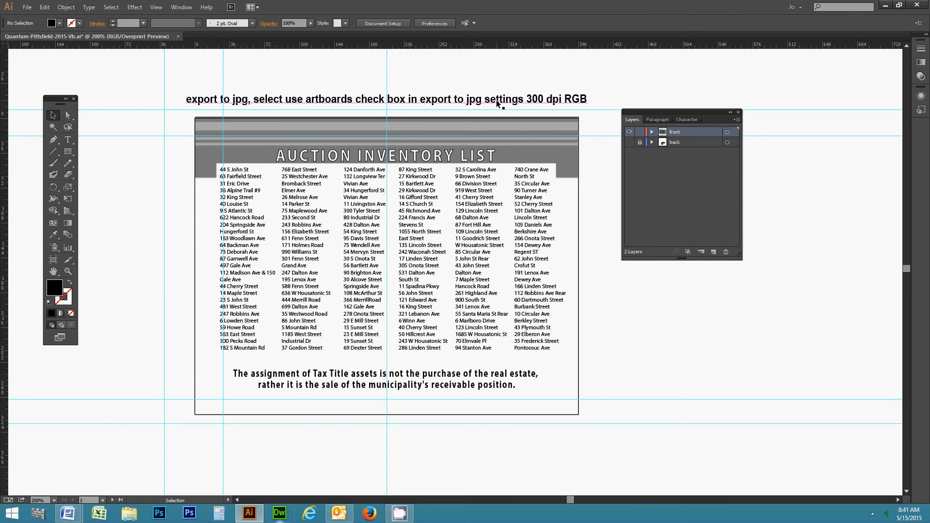
{"action": "left_click_drag", "start_coordinate": [498, 104], "coordinate": [478, 83]}
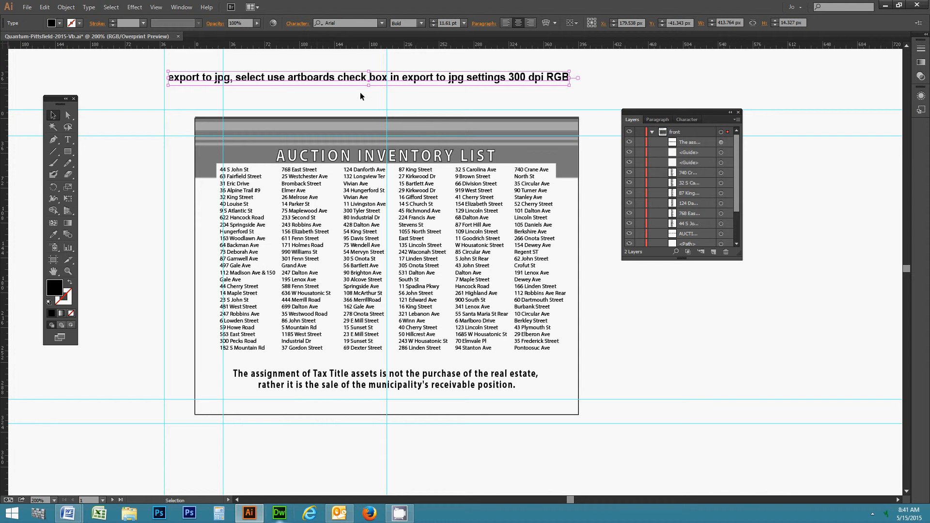
{"action": "left_click_drag", "start_coordinate": [476, 83], "coordinate": [899, 271]}
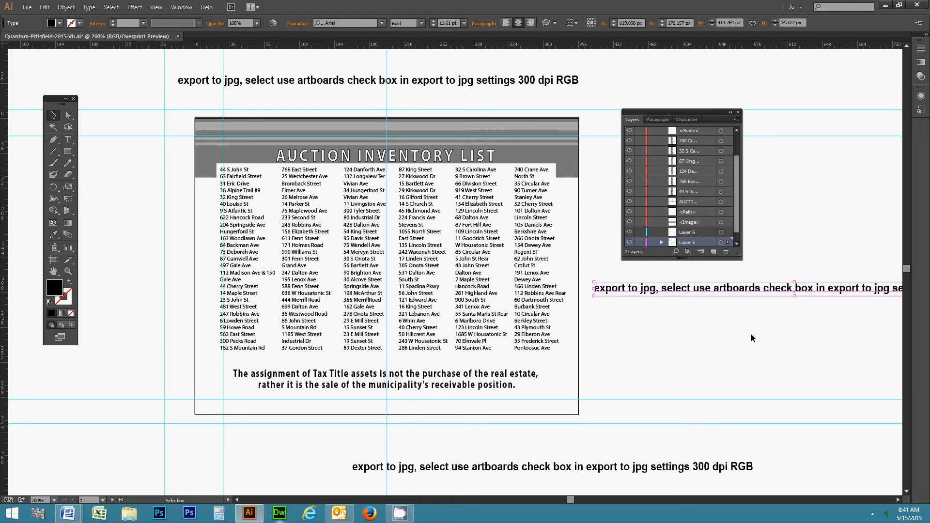
{"action": "key", "text": "ctrl+z"}
{"action": "key", "text": "ctrl+z"}
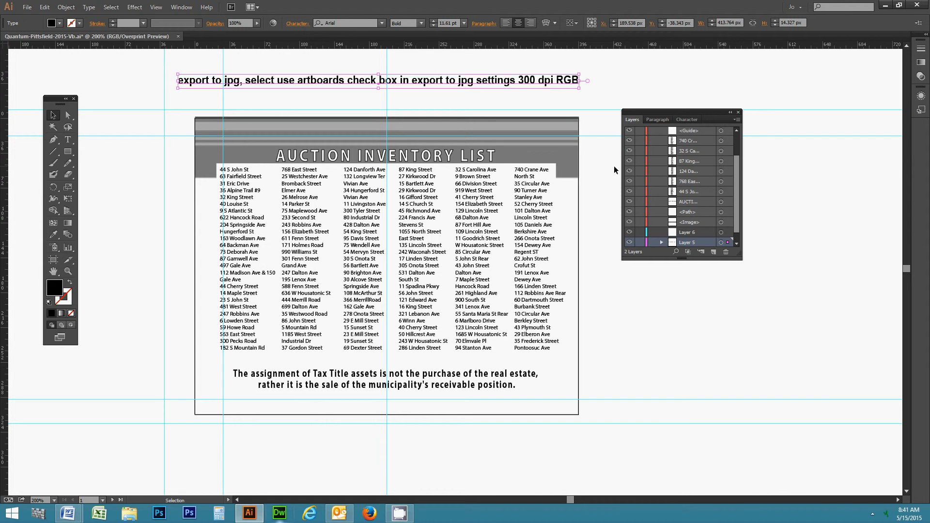
{"action": "left_click", "coordinate": [682, 119]}
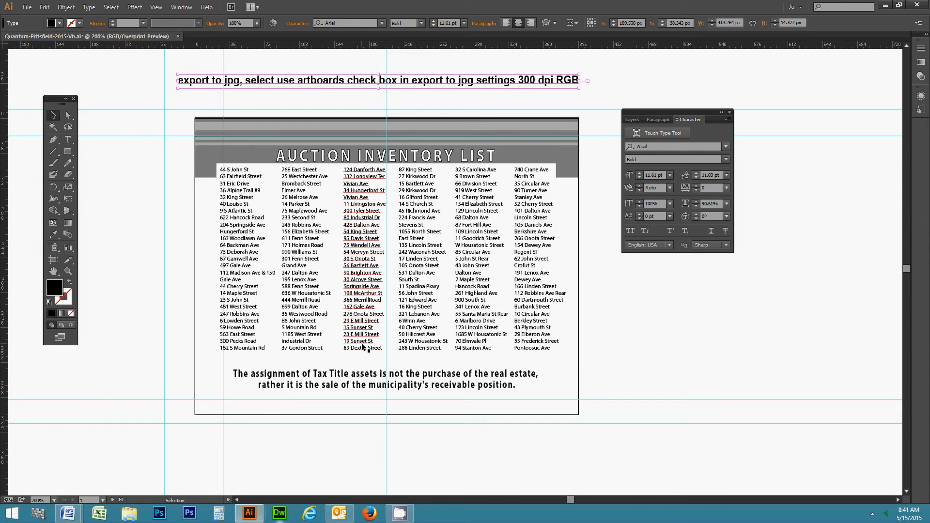
Raise the third address column's leading to 11 pt, then bring it back down to 7 pt.
{"action": "left_click", "coordinate": [359, 319]}
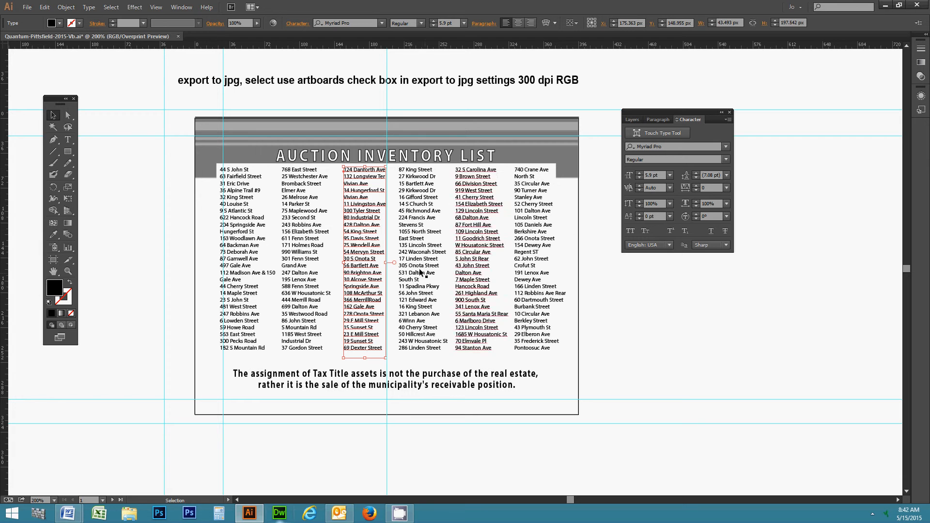
{"action": "left_click", "coordinate": [696, 172]}
{"action": "left_click", "coordinate": [696, 172]}
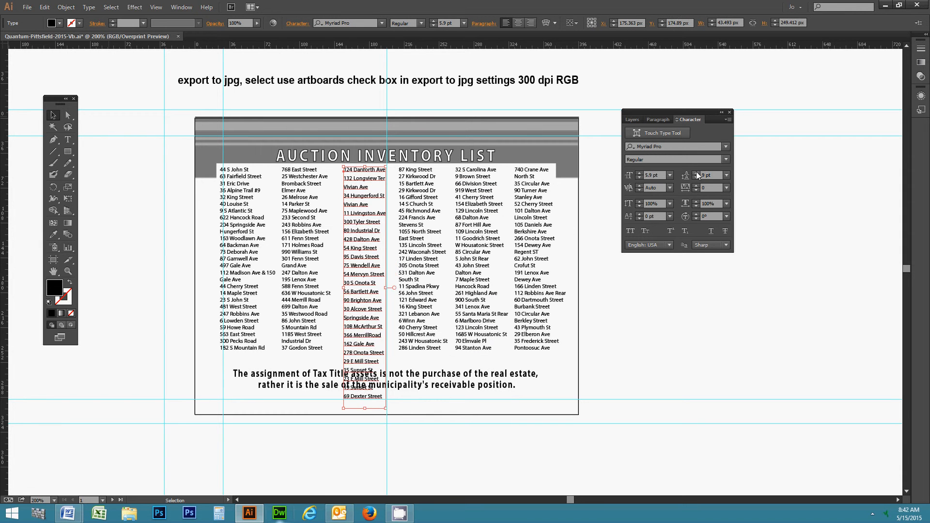
{"action": "left_click", "coordinate": [696, 172]}
{"action": "left_click", "coordinate": [696, 172]}
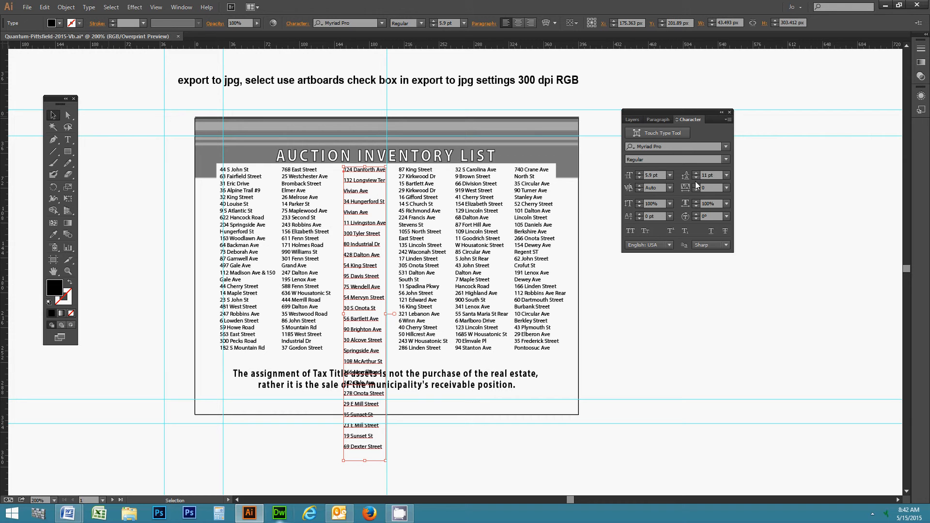
{"action": "left_click", "coordinate": [696, 177]}
{"action": "left_click", "coordinate": [696, 177]}
{"action": "left_click", "coordinate": [696, 177]}
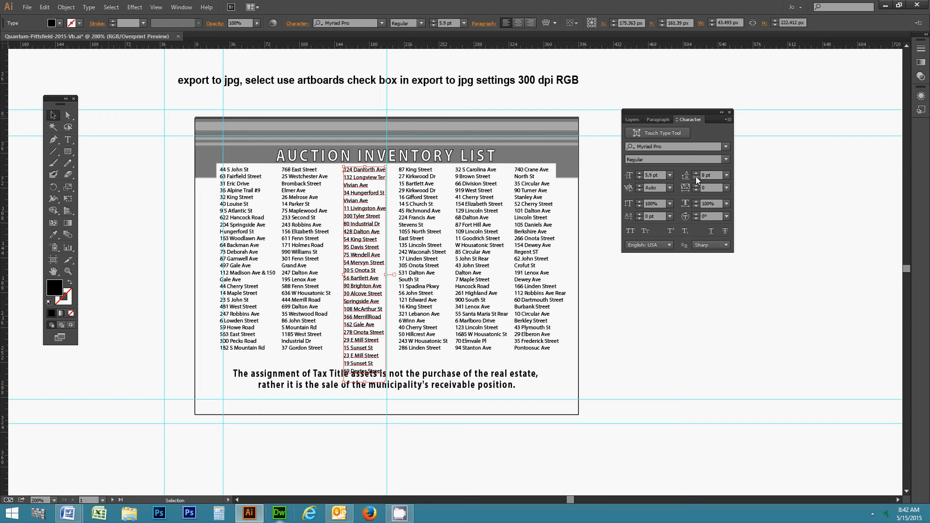
{"action": "left_click", "coordinate": [696, 178]}
{"action": "left_click", "coordinate": [700, 298]}
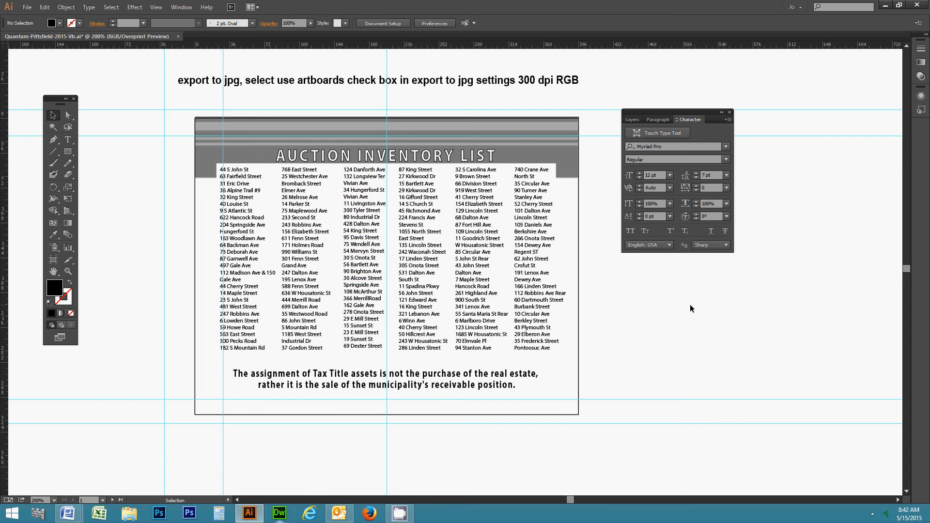
Try bold on the last address column, then undo it.
{"action": "left_click", "coordinate": [544, 219]}
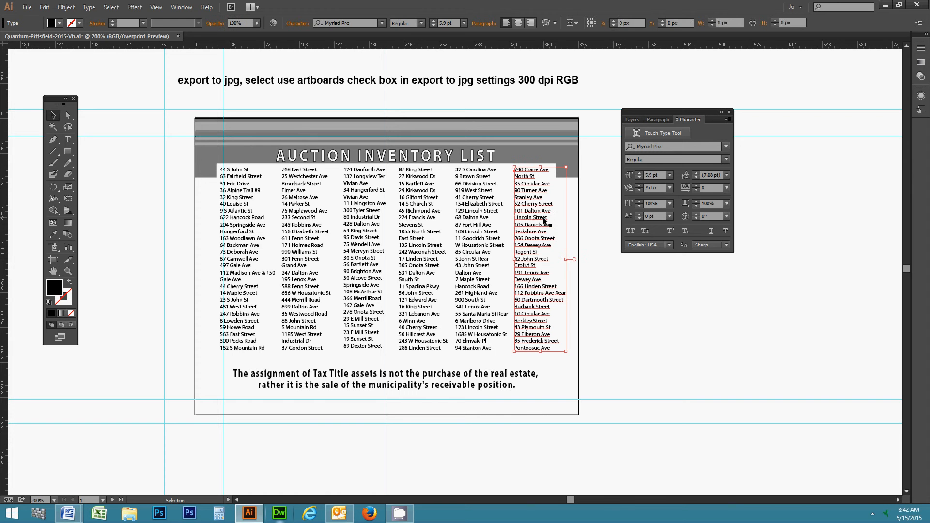
{"action": "left_click", "coordinate": [726, 159]}
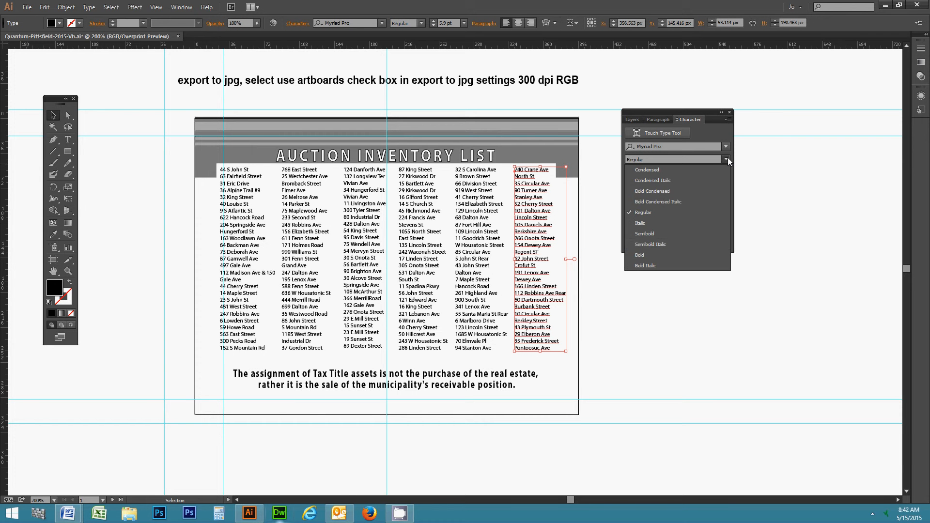
{"action": "left_click", "coordinate": [641, 255]}
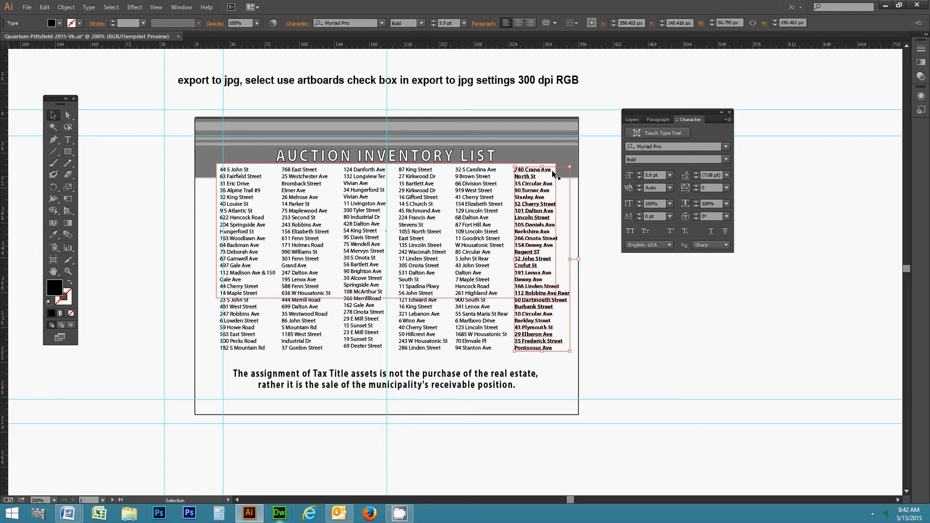
{"action": "key", "text": "ctrl+z"}
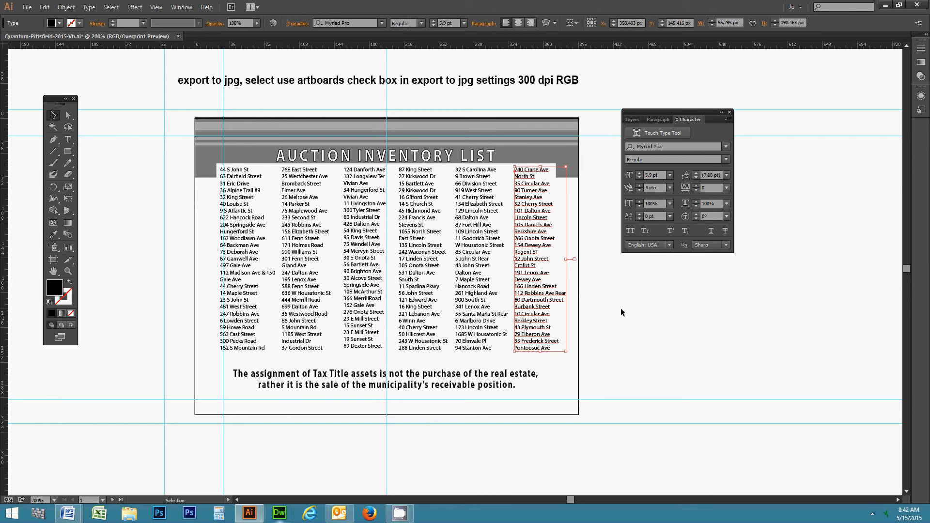
{"action": "left_click", "coordinate": [620, 308]}
{"action": "double_click", "coordinate": [532, 173]}
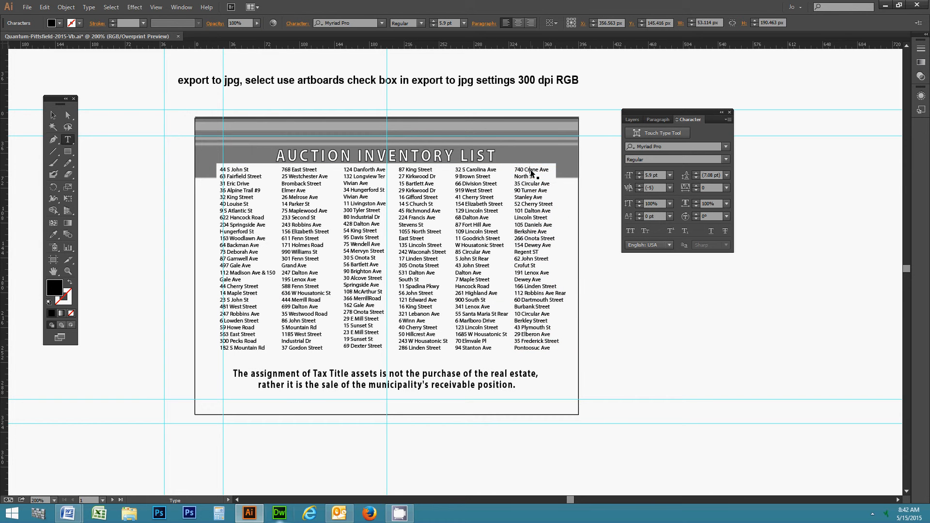
{"action": "mouse_move", "coordinate": [551, 170]}
{"action": "left_mouse_down"}
{"action": "mouse_move", "coordinate": [517, 170]}
{"action": "mouse_move", "coordinate": [547, 168]}
{"action": "left_mouse_up"}
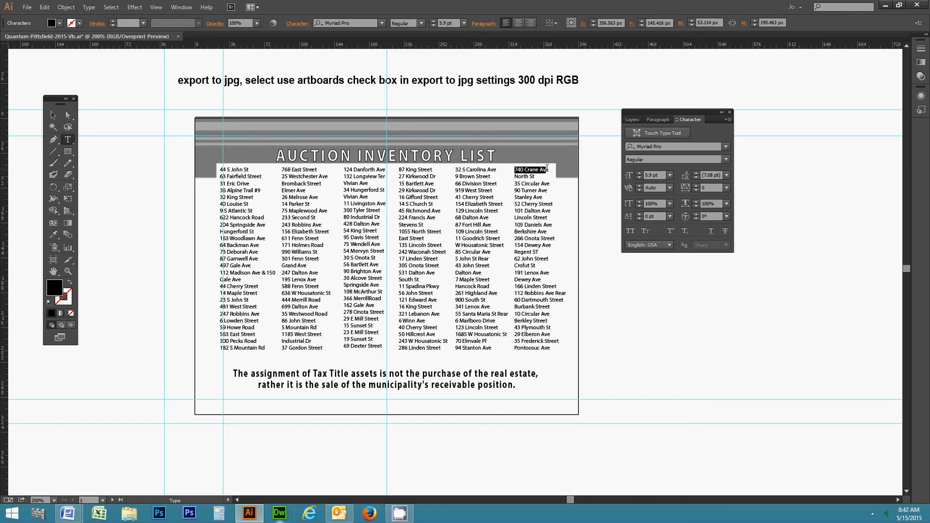
{"action": "left_click", "coordinate": [726, 160]}
{"action": "left_click", "coordinate": [646, 257]}
{"action": "left_click", "coordinate": [649, 280]}
{"action": "key", "text": "ctrl+z"}
{"action": "left_click", "coordinate": [52, 118]}
{"action": "left_click", "coordinate": [160, 205]}
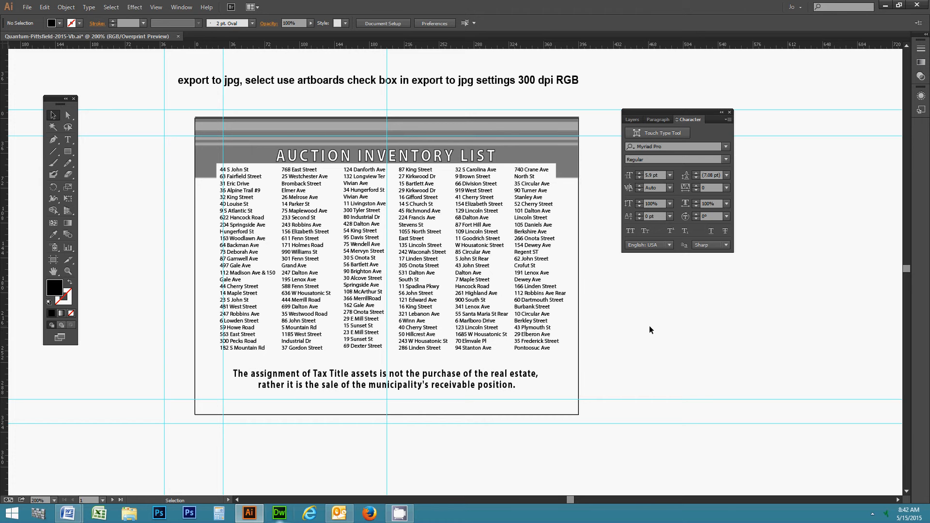
{"action": "key", "text": "space"}
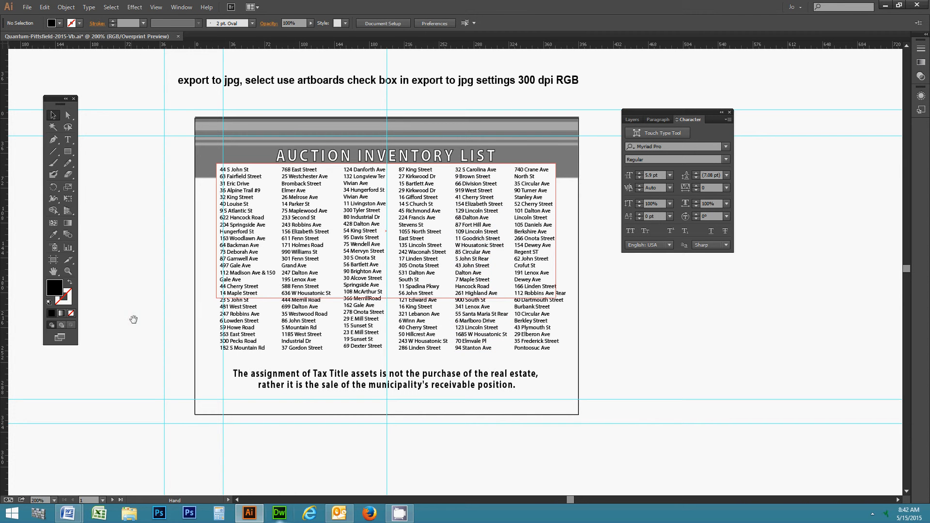
{"action": "left_click_drag", "start_coordinate": [405, 216], "coordinate": [366, 213]}
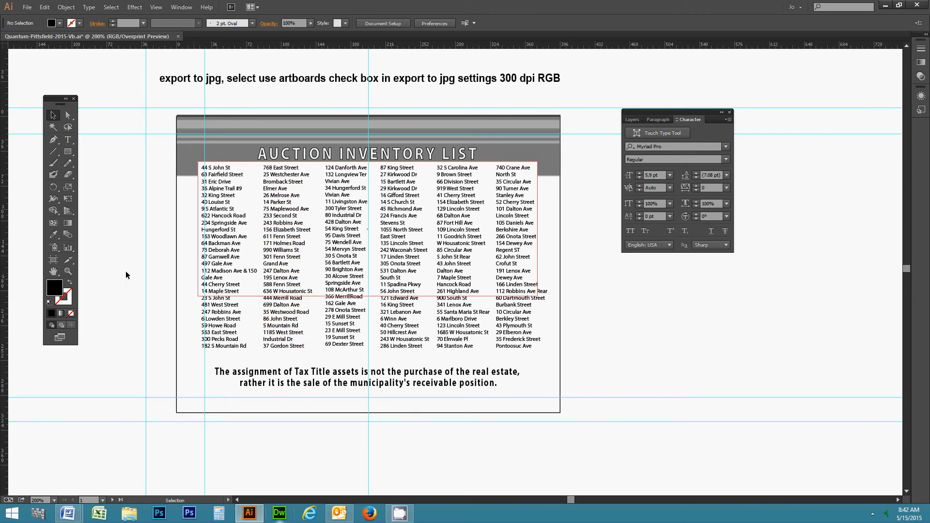
{"action": "left_click", "coordinate": [68, 271]}
{"action": "left_click", "coordinate": [383, 263]}
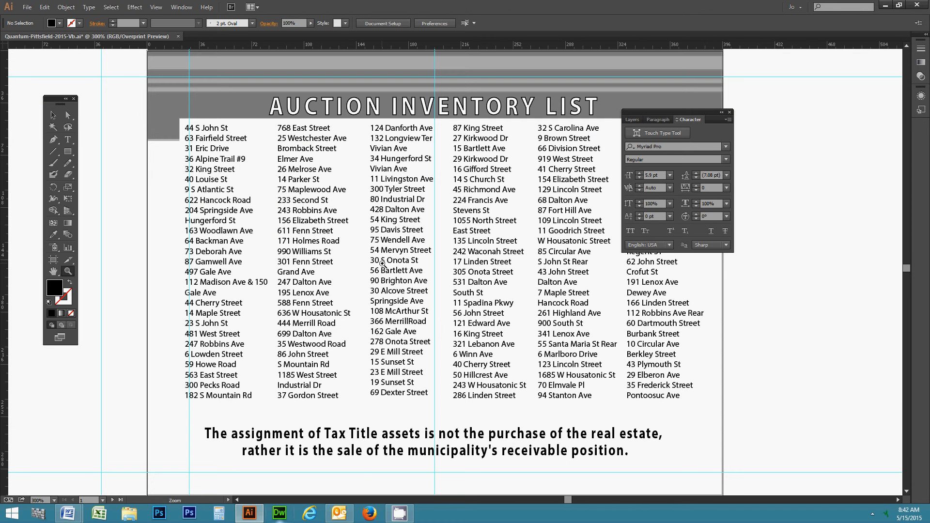
{"action": "left_click", "coordinate": [53, 115]}
{"action": "key", "text": "space"}
{"action": "left_click_drag", "start_coordinate": [405, 195], "coordinate": [408, 315]}
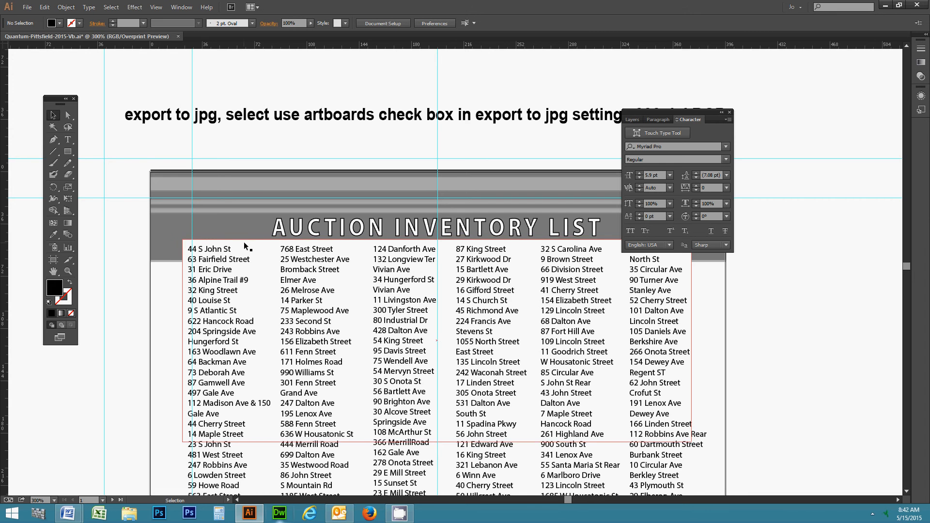
{"action": "key", "text": "space"}
{"action": "left_click_drag", "start_coordinate": [357, 295], "coordinate": [276, 272]}
{"action": "key", "text": "space"}
{"action": "left_click_drag", "start_coordinate": [561, 221], "coordinate": [560, 188]}
{"action": "key", "text": "space"}
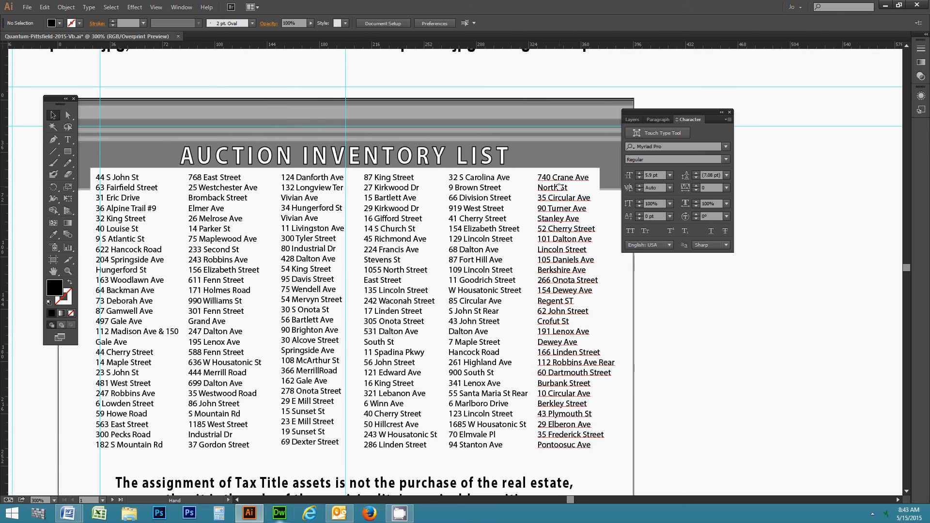
{"action": "left_click", "coordinate": [69, 272]}
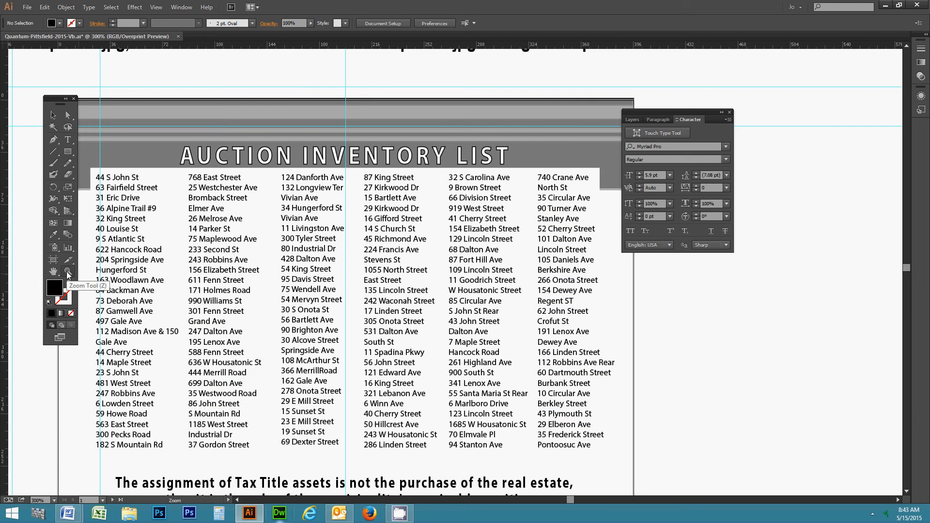
{"action": "left_click", "coordinate": [271, 217]}
{"action": "left_click", "coordinate": [426, 241]}
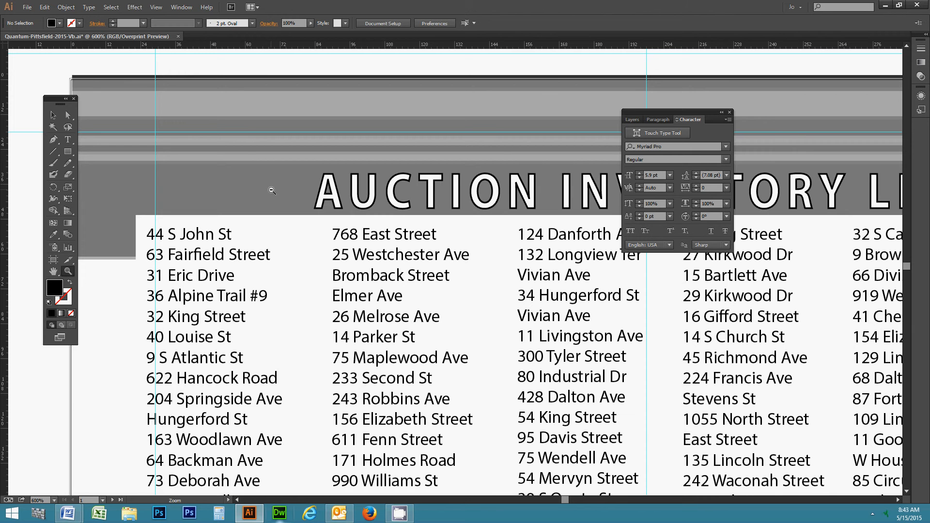
{"action": "left_click", "coordinate": [288, 227], "text": "alt"}
{"action": "left_click", "coordinate": [570, 263], "text": "alt"}
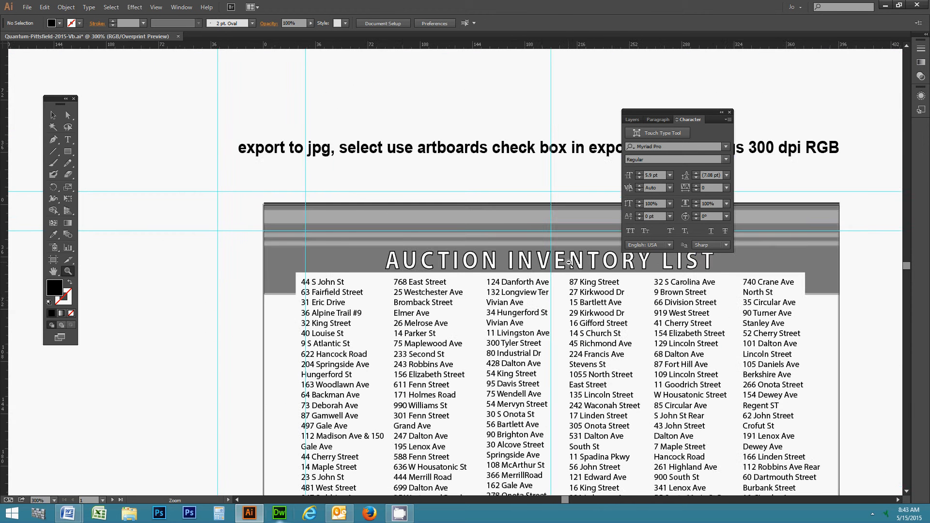
{"action": "left_click", "coordinate": [556, 304], "text": "alt"}
{"action": "left_click_drag", "start_coordinate": [425, 264], "coordinate": [346, 210]}
{"action": "left_click", "coordinate": [364, 186]}
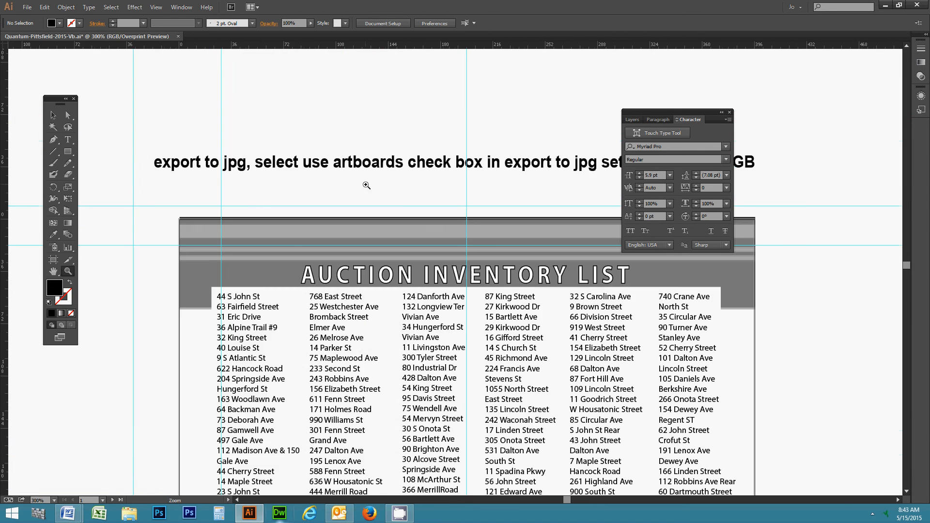
{"action": "left_click_drag", "start_coordinate": [488, 328], "coordinate": [411, 254]}
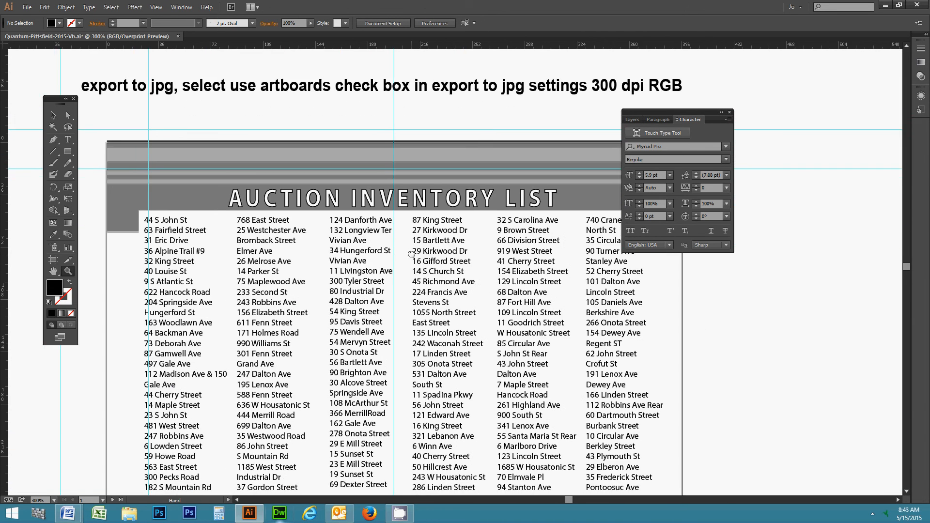
Switch to the Paragraph panel and Selection tool, and pan to the address columns.
{"action": "left_click", "coordinate": [658, 120]}
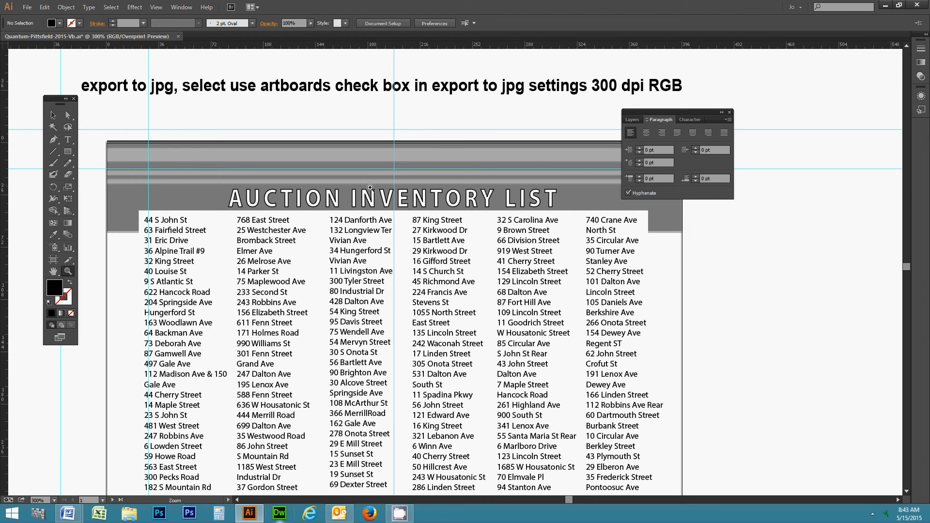
{"action": "left_click", "coordinate": [53, 115]}
{"action": "scroll", "coordinate": [356, 363], "scroll_direction": "down", "scroll_amount": 1}
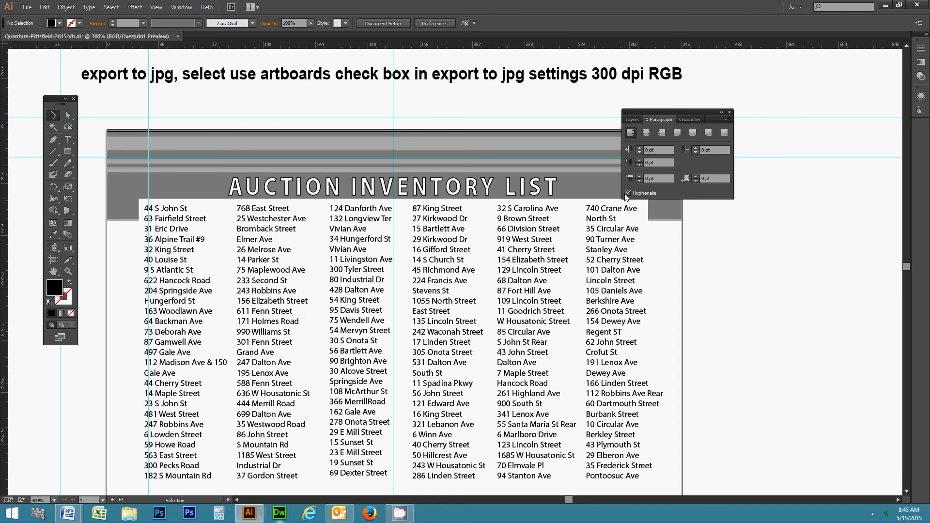
{"action": "left_click_drag", "start_coordinate": [494, 299], "coordinate": [483, 248]}
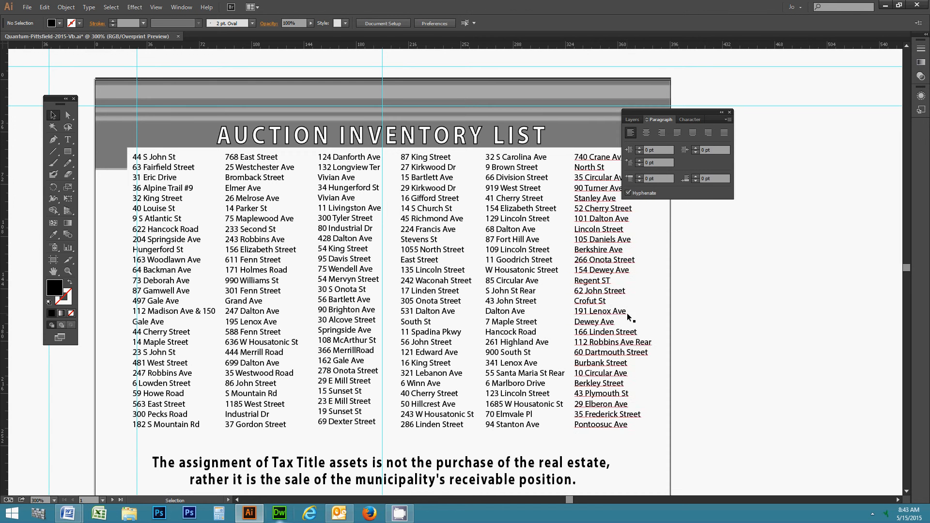
Turn on Hyphenate for the fifth address column, then show the Layers list.
{"action": "left_click", "coordinate": [518, 300]}
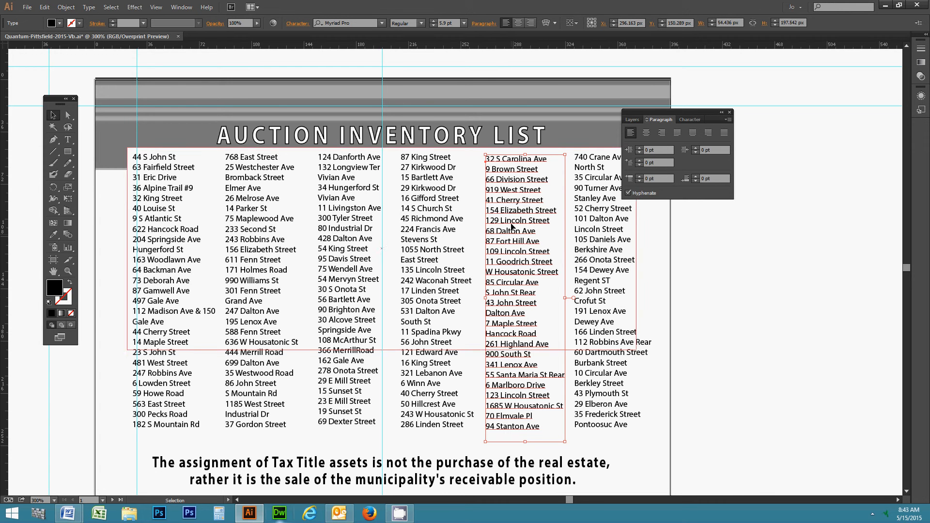
{"action": "left_click", "coordinate": [628, 194]}
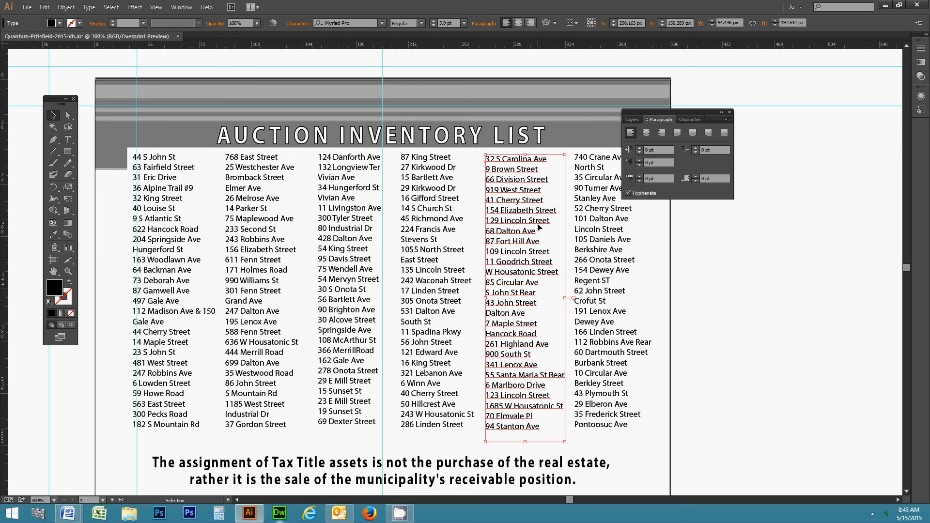
{"action": "left_click", "coordinate": [755, 356]}
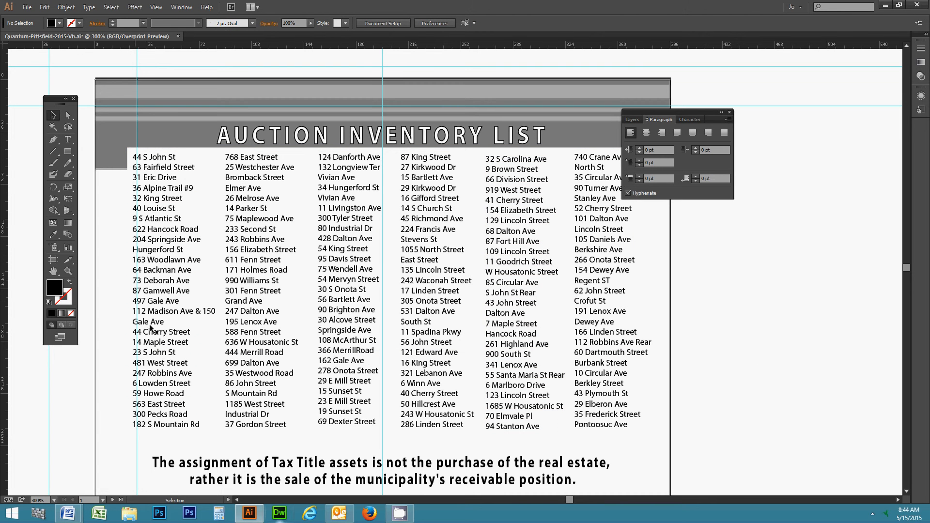
{"action": "left_click", "coordinate": [632, 119]}
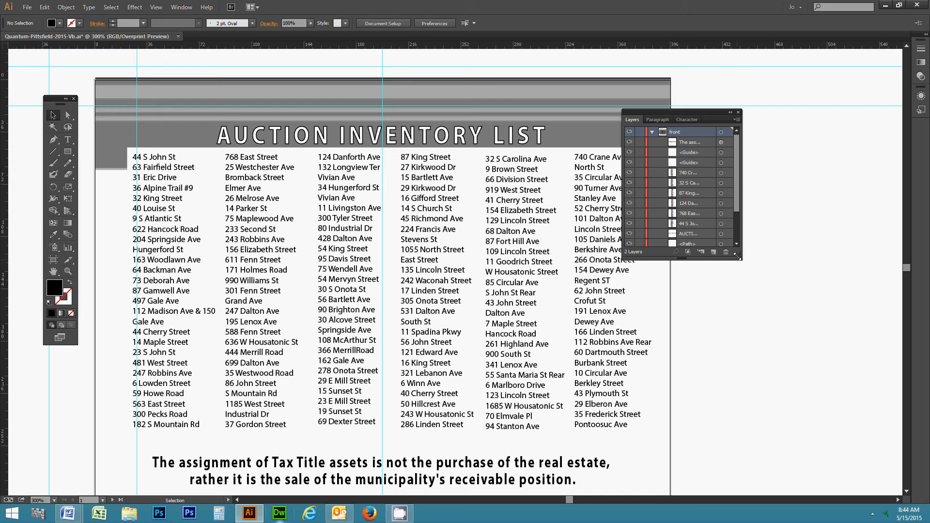
Enlarge the Layers panel and review the front and back layers' contents, then collapse both.
{"action": "left_click_drag", "start_coordinate": [737, 257], "coordinate": [858, 437]}
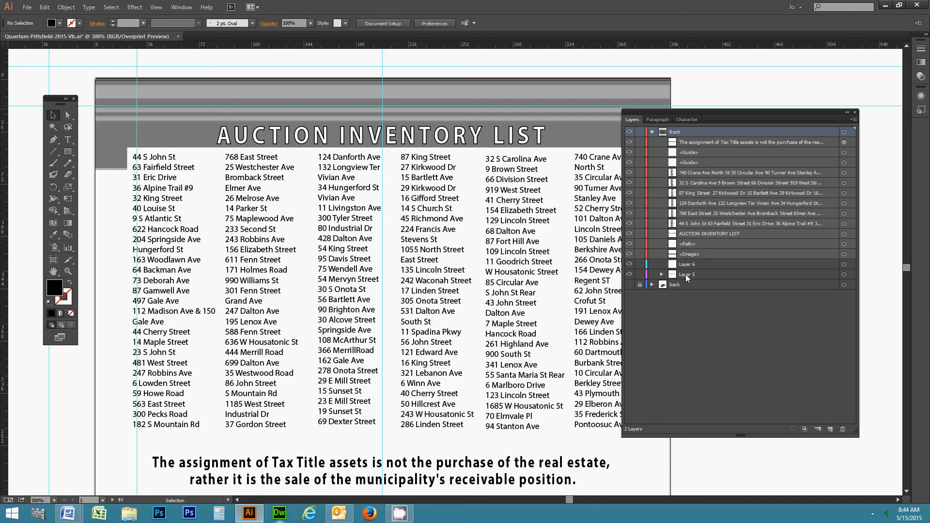
{"action": "left_click", "coordinate": [683, 153]}
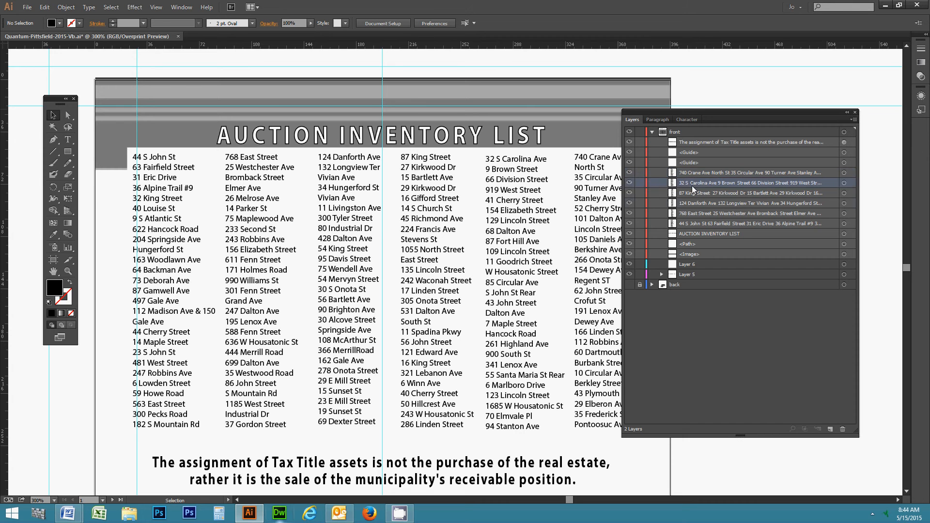
{"action": "left_click", "coordinate": [701, 241]}
{"action": "left_click", "coordinate": [651, 132]}
{"action": "left_click", "coordinate": [681, 131]}
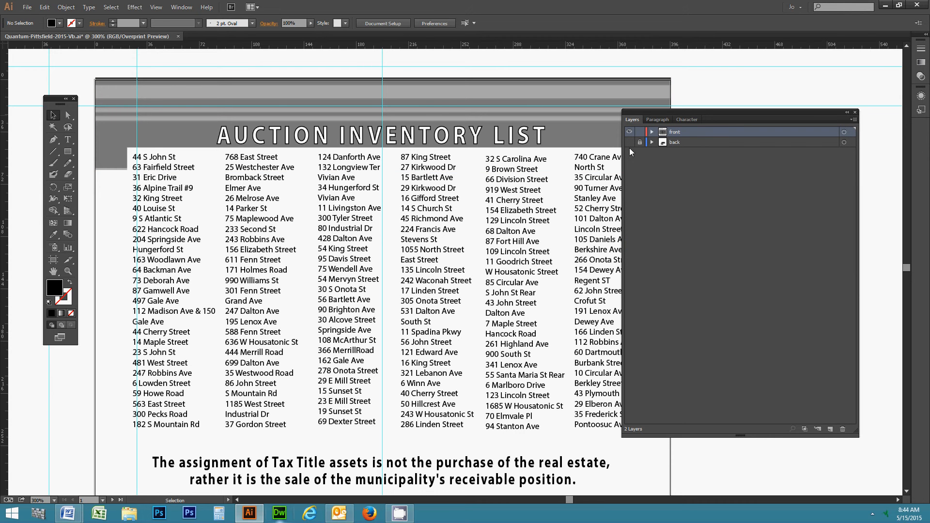
{"action": "left_click", "coordinate": [651, 142]}
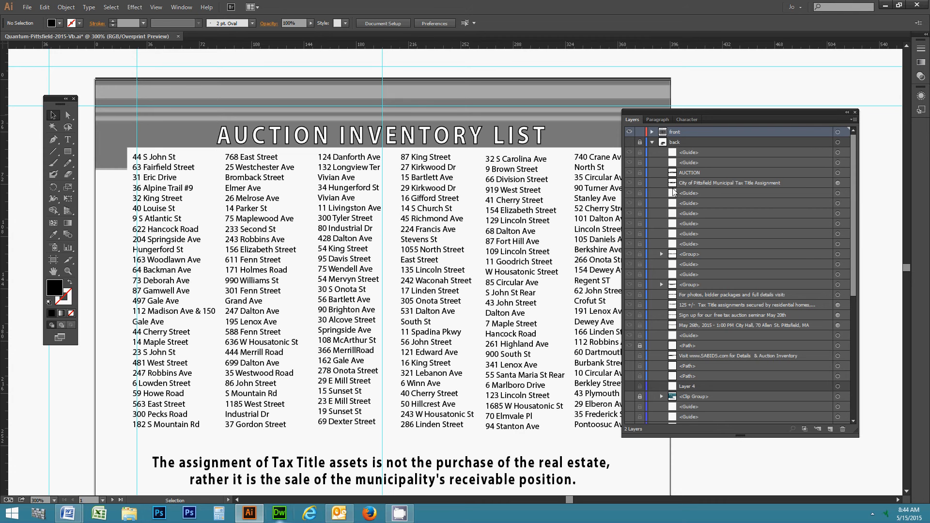
{"action": "scroll", "coordinate": [683, 213], "scroll_direction": "down", "scroll_amount": 8}
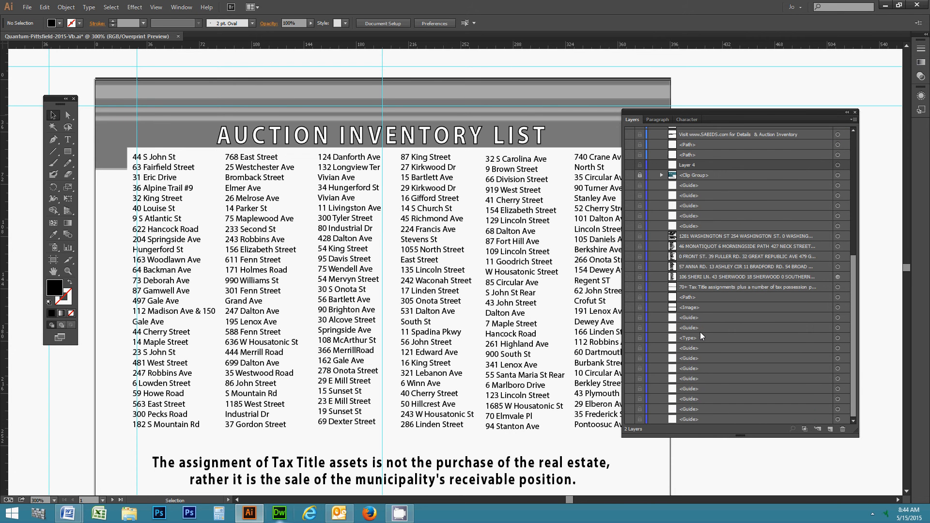
{"action": "scroll", "coordinate": [699, 329], "scroll_direction": "up", "scroll_amount": 7}
{"action": "left_click", "coordinate": [652, 142]}
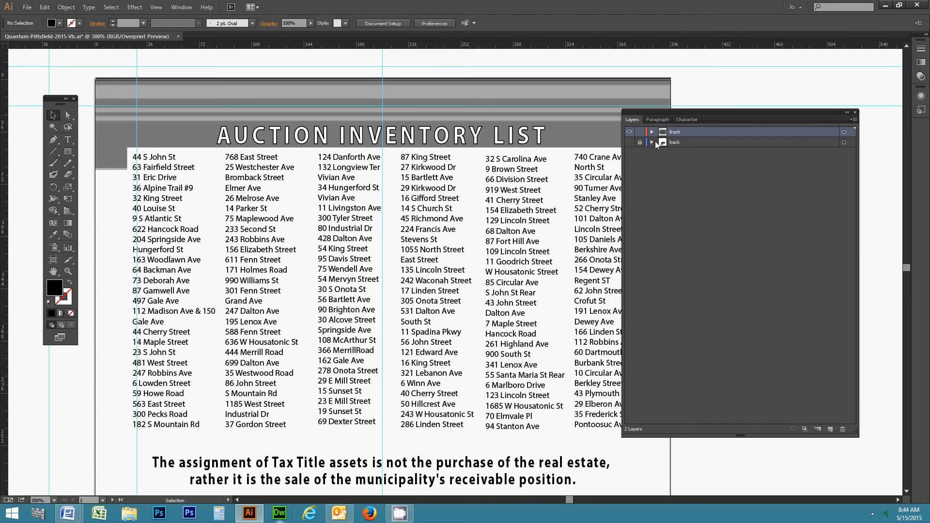
{"action": "left_click_drag", "start_coordinate": [670, 109], "coordinate": [754, 105]}
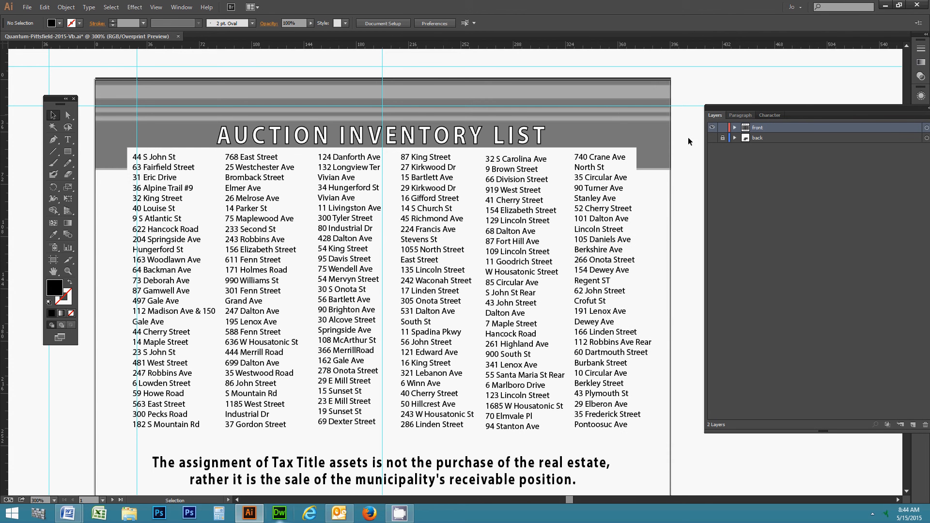
Zoom out to 150% to show the whole flyer page and bring up the View menu.
{"action": "left_click", "coordinate": [68, 271]}
{"action": "left_click", "coordinate": [486, 277], "text": "alt"}
{"action": "left_click", "coordinate": [413, 254], "text": "alt"}
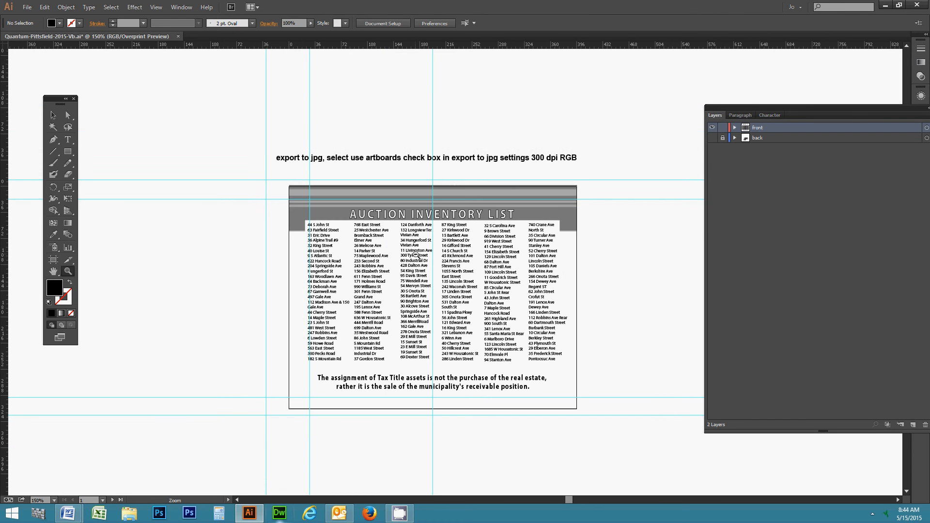
{"action": "left_click", "coordinate": [53, 115]}
{"action": "left_click", "coordinate": [183, 7]}
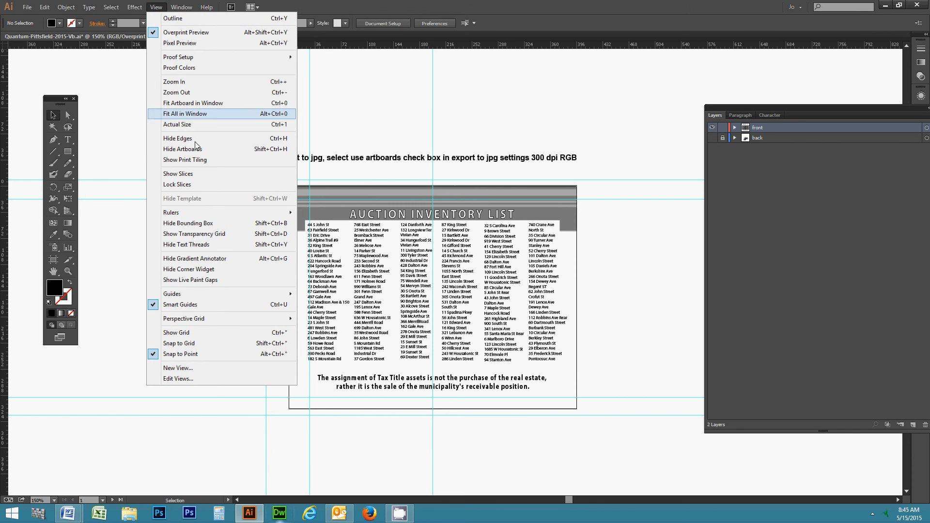
Uncheck View > Guides > Lock Guides and select the header image at the top of the flyer.
{"action": "mouse_move", "coordinate": [244, 294]}
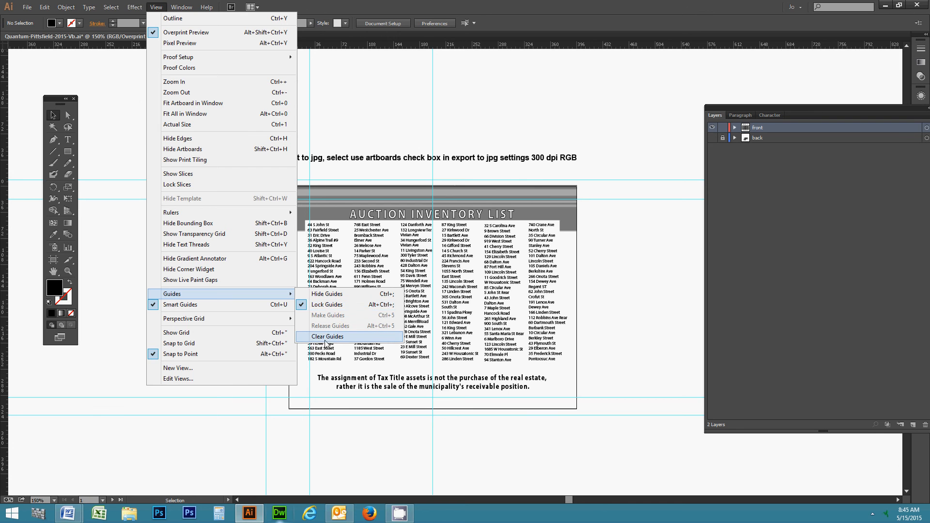
{"action": "left_click", "coordinate": [330, 305]}
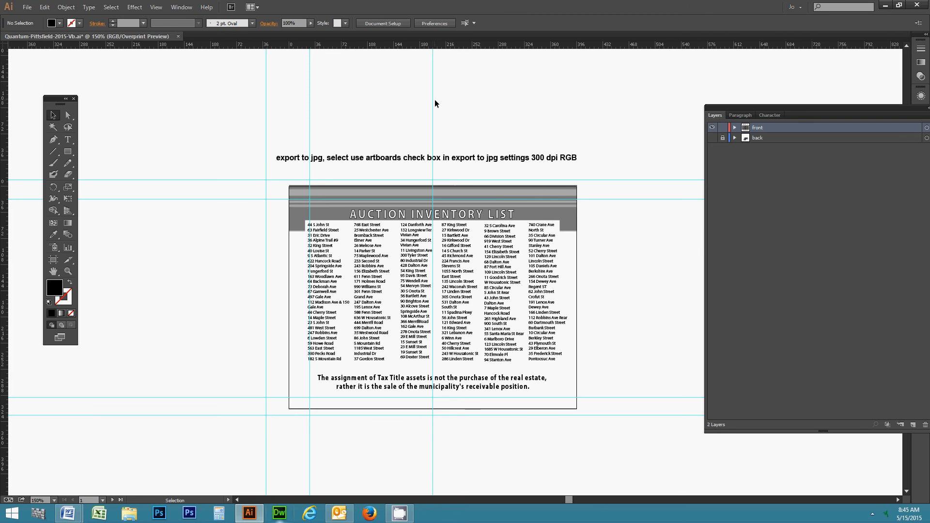
{"action": "left_click", "coordinate": [432, 191]}
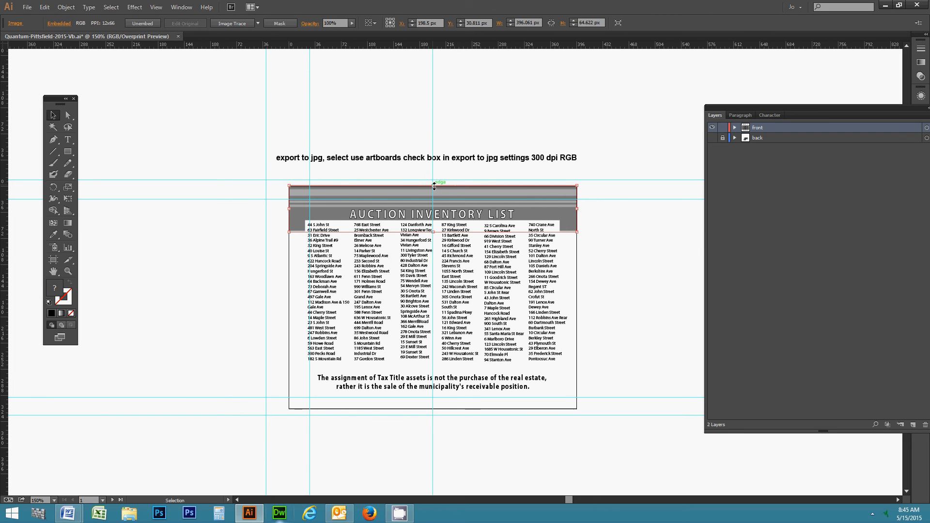
Zoom to 300% on the AUCTION INVENTORY LIST title and marquee the vertical guide through it.
{"action": "left_click", "coordinate": [402, 219]}
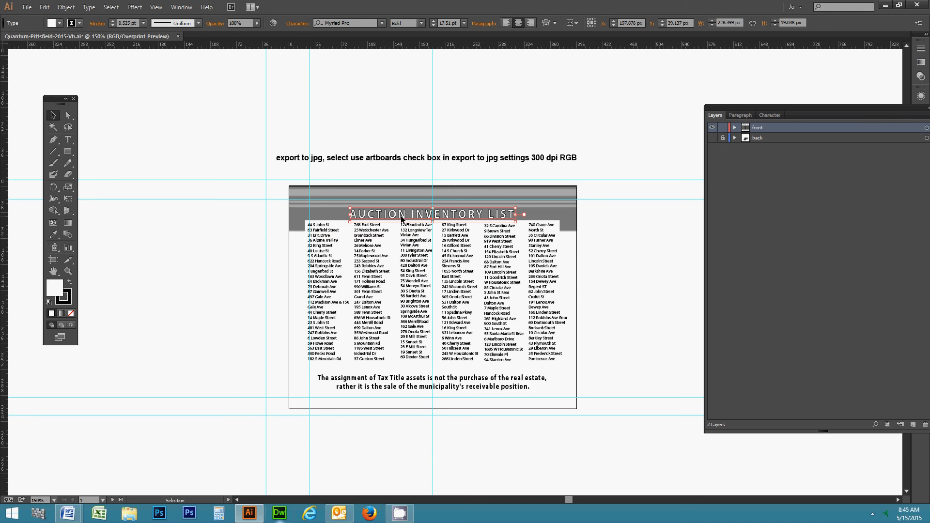
{"action": "left_click", "coordinate": [68, 271]}
{"action": "left_click", "coordinate": [438, 218]}
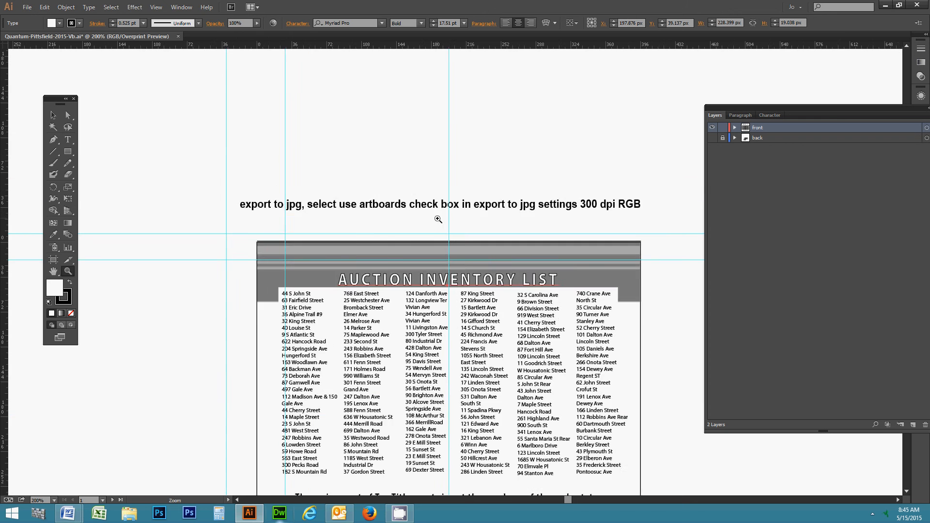
{"action": "left_click", "coordinate": [489, 286]}
{"action": "left_click", "coordinate": [54, 116]}
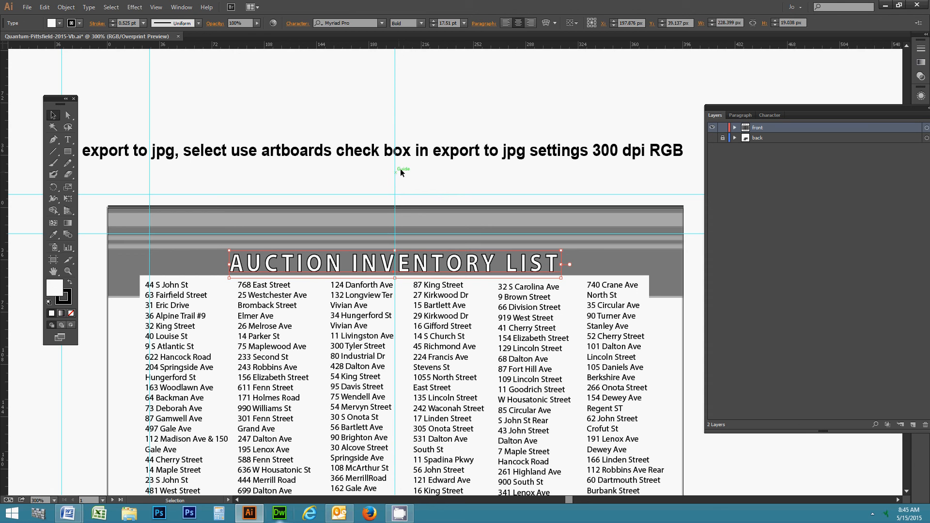
{"action": "left_click_drag", "start_coordinate": [373, 79], "coordinate": [425, 107]}
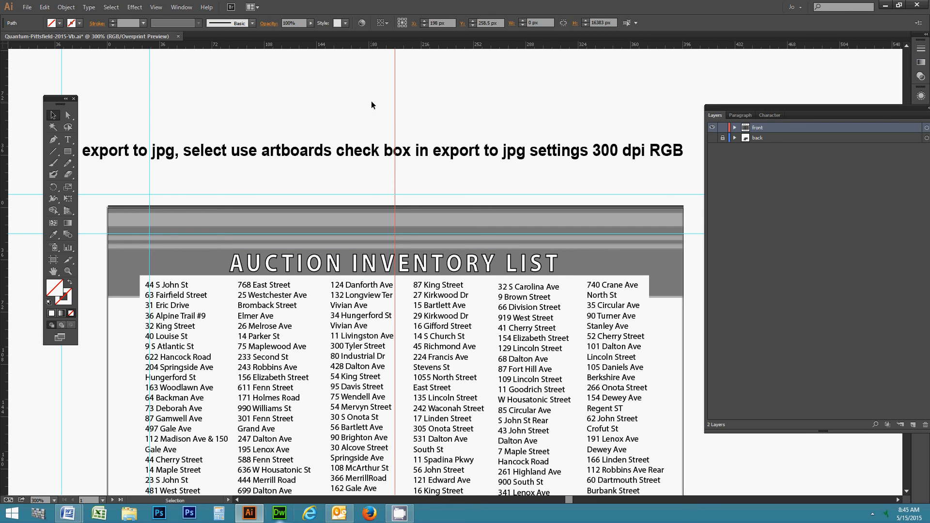
{"action": "left_click", "coordinate": [371, 105]}
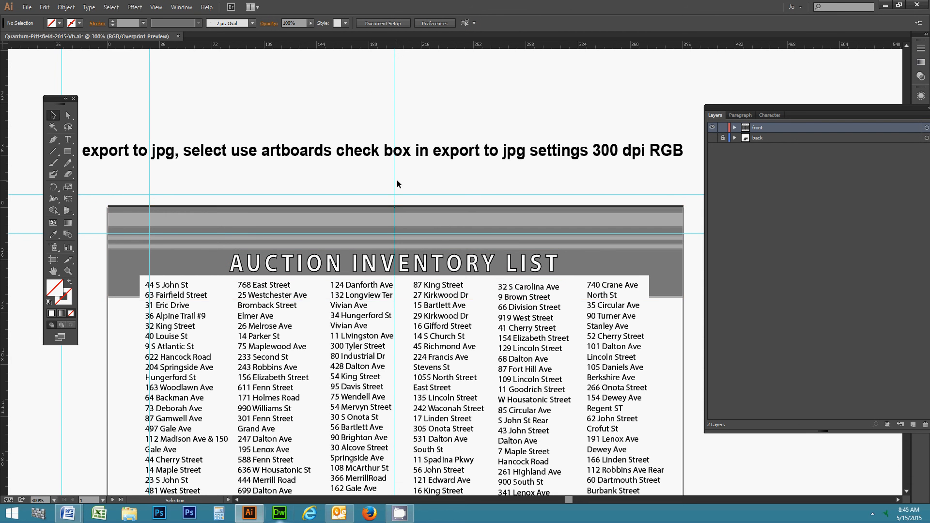
Toggle View > Guides > Lock Guides on, then off again.
{"action": "left_click", "coordinate": [156, 7]}
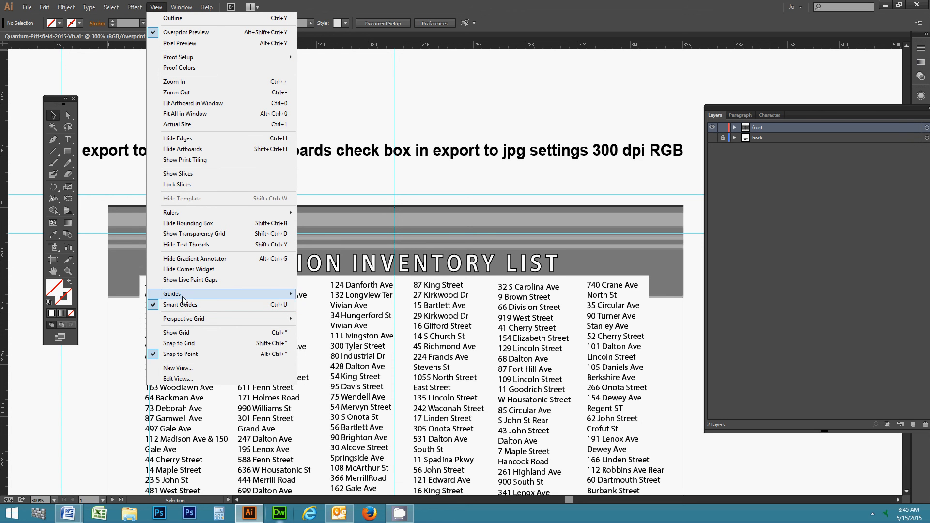
{"action": "mouse_move", "coordinate": [185, 295]}
{"action": "left_click", "coordinate": [324, 306]}
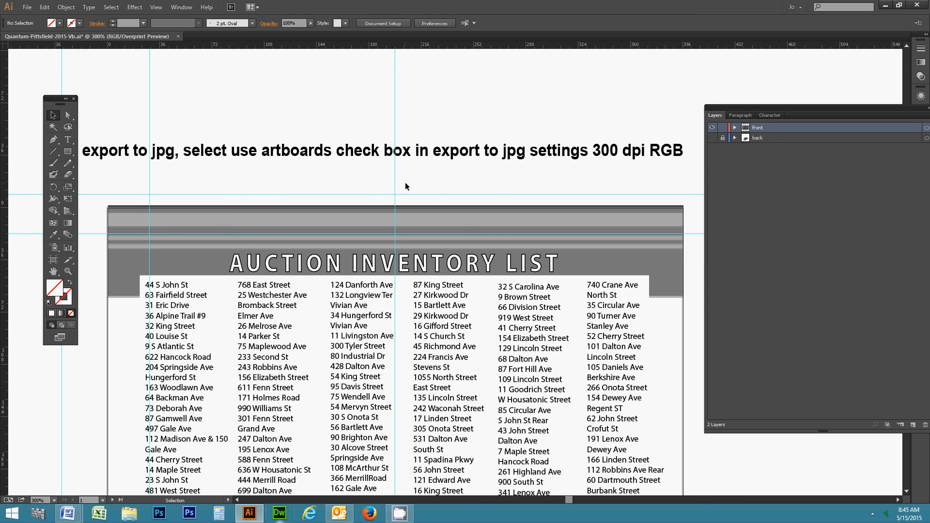
{"action": "left_click", "coordinate": [156, 7]}
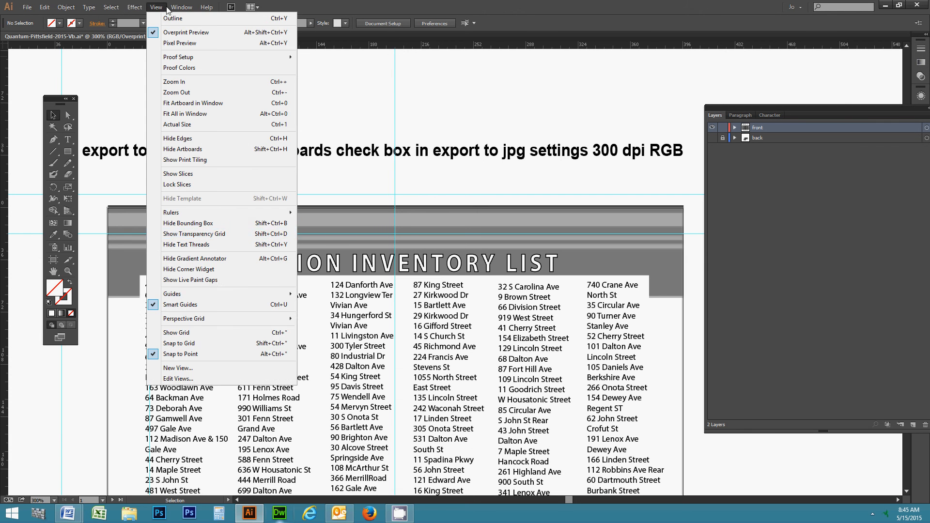
{"action": "mouse_move", "coordinate": [194, 294]}
{"action": "left_click", "coordinate": [315, 305]}
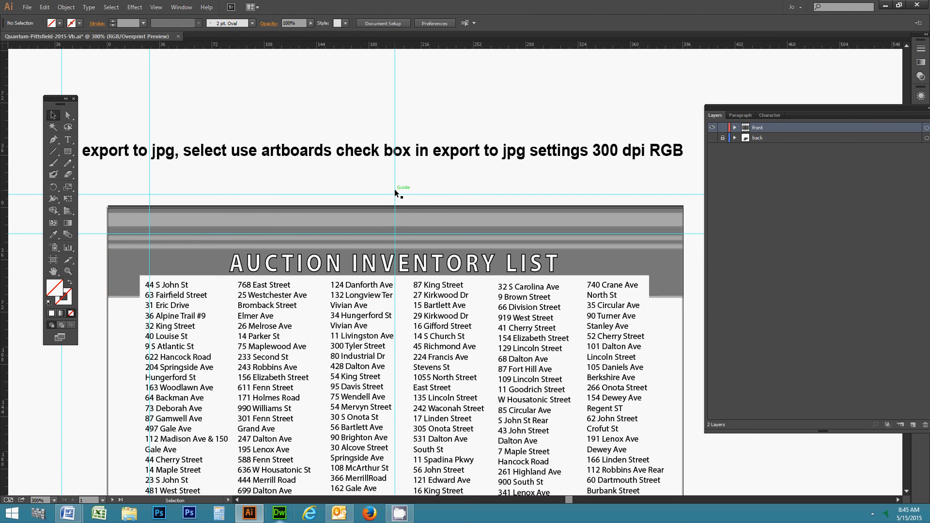
Drag the vertical guide left, undo the move, reselect the centre guide and reopen View.
{"action": "left_click_drag", "start_coordinate": [396, 191], "coordinate": [282, 189]}
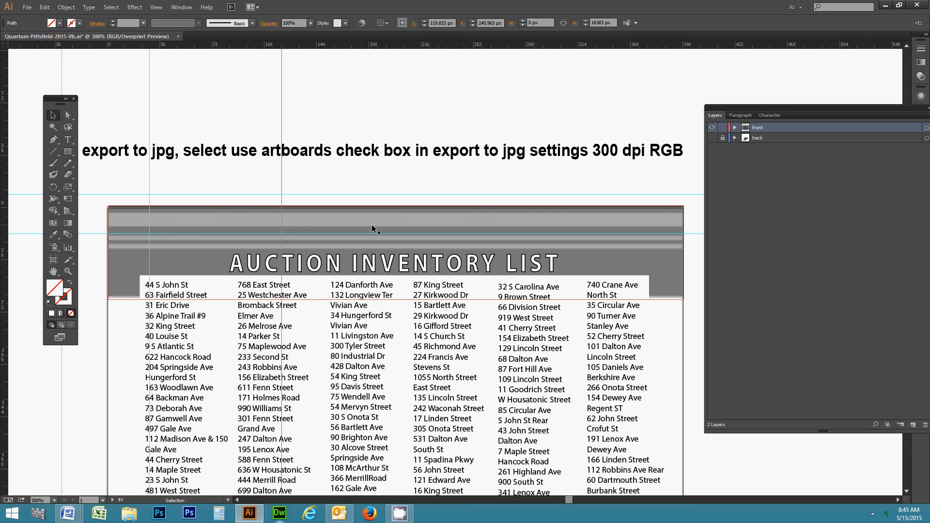
{"action": "key", "text": "ctrl+z"}
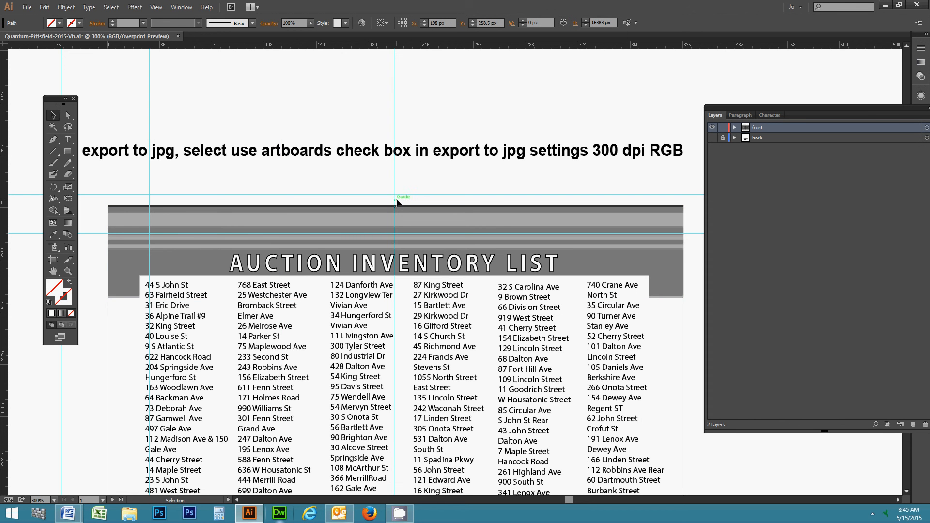
{"action": "left_click", "coordinate": [395, 203]}
{"action": "left_click", "coordinate": [155, 8]}
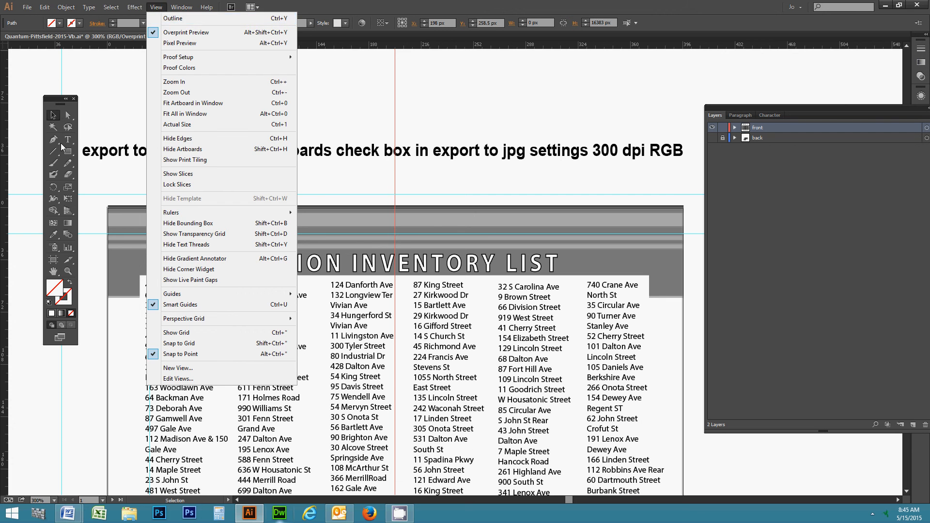
Close the View menu, zoom out to 150% and pan so the whole flyer is visible.
{"action": "left_click", "coordinate": [53, 116]}
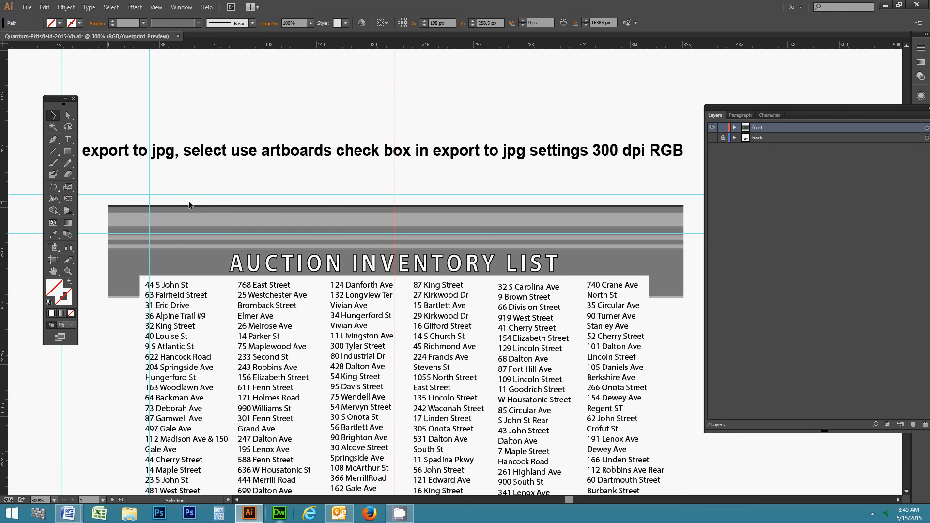
{"action": "left_click", "coordinate": [68, 271]}
{"action": "left_click", "coordinate": [359, 236], "text": "alt"}
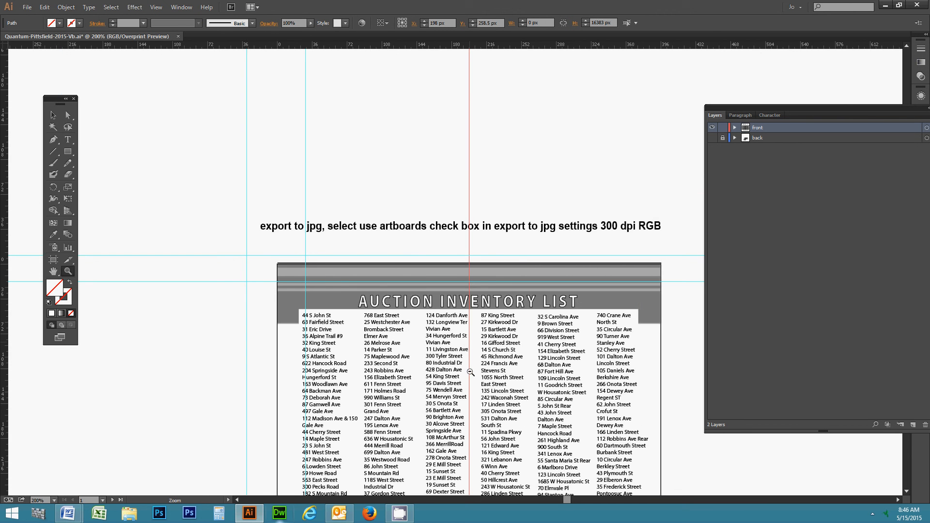
{"action": "left_click", "coordinate": [504, 359], "text": "alt"}
{"action": "left_click_drag", "start_coordinate": [465, 278], "coordinate": [400, 236]}
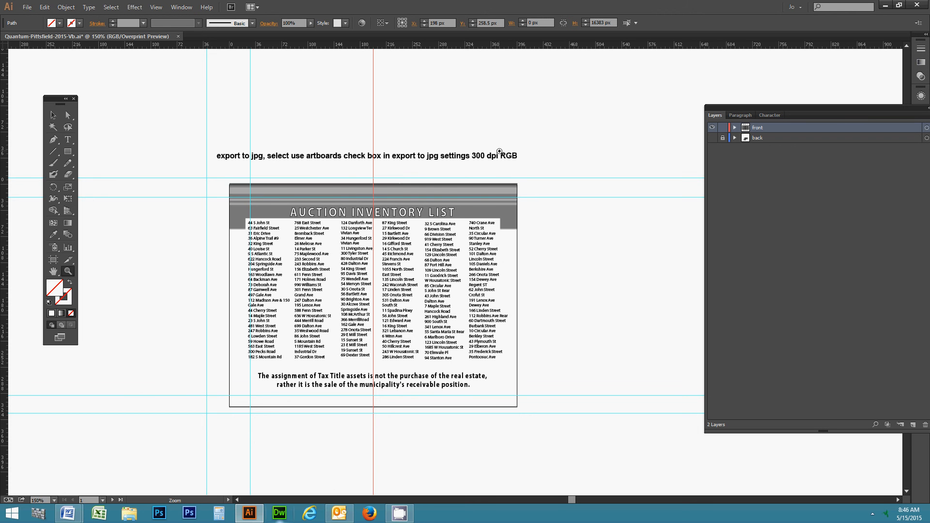
Marquee-select all the front flyer artwork together with the guides.
{"action": "left_click", "coordinate": [54, 115]}
{"action": "left_click", "coordinate": [237, 192]}
{"action": "left_click_drag", "start_coordinate": [217, 175], "coordinate": [537, 431]}
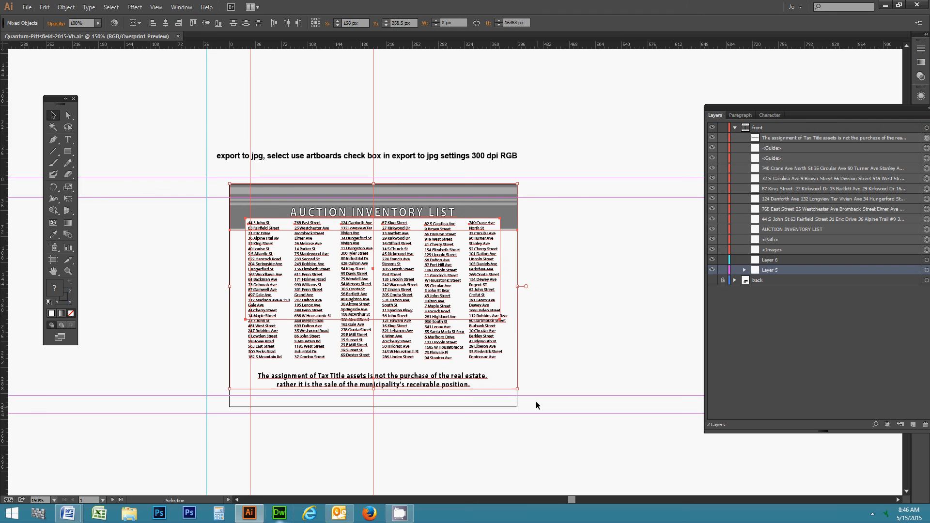
{"action": "left_click", "coordinate": [545, 338]}
{"action": "left_click", "coordinate": [507, 349]}
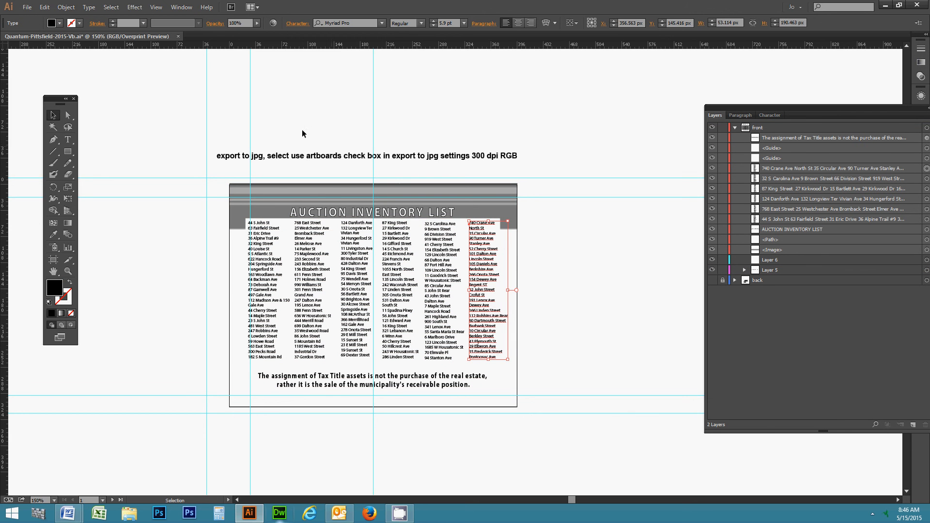
{"action": "left_click", "coordinate": [90, 7]}
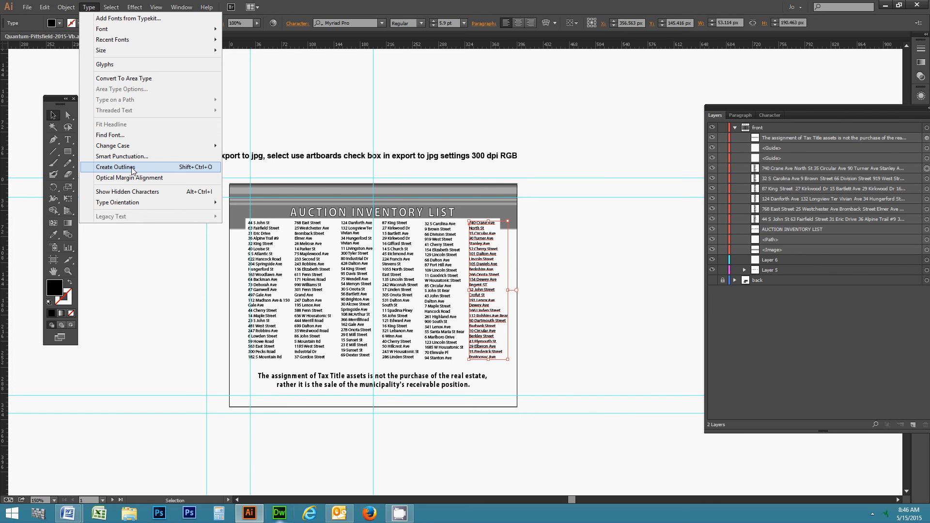
{"action": "left_click", "coordinate": [106, 168]}
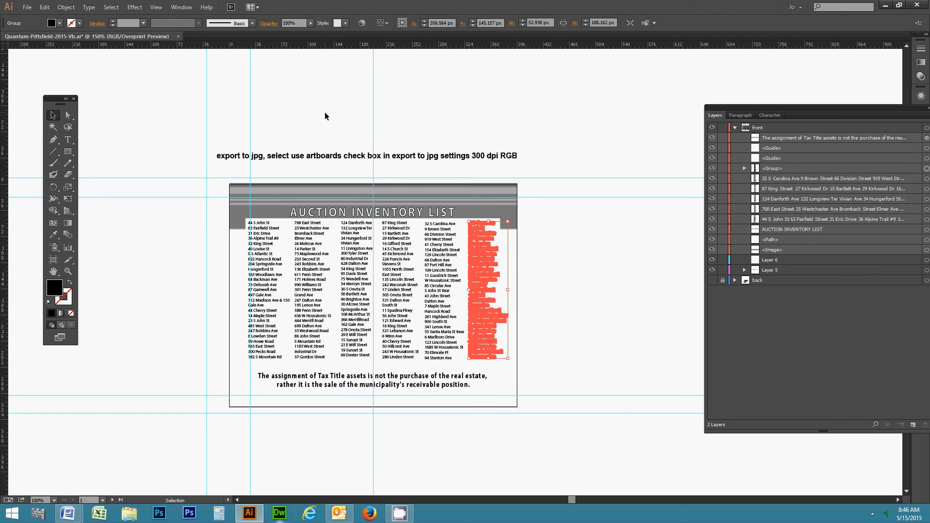
{"action": "left_click", "coordinate": [325, 112]}
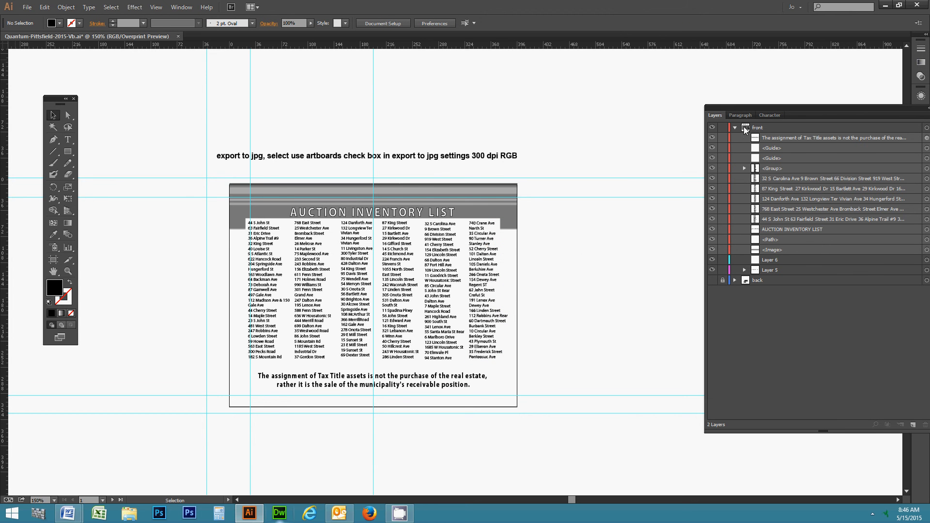
Float the Layers panel and duplicate the front layer as 'front copy' from the flyout menu.
{"action": "left_click", "coordinate": [735, 128]}
{"action": "left_click_drag", "start_coordinate": [772, 106], "coordinate": [626, 92]}
{"action": "left_click", "coordinate": [625, 114]}
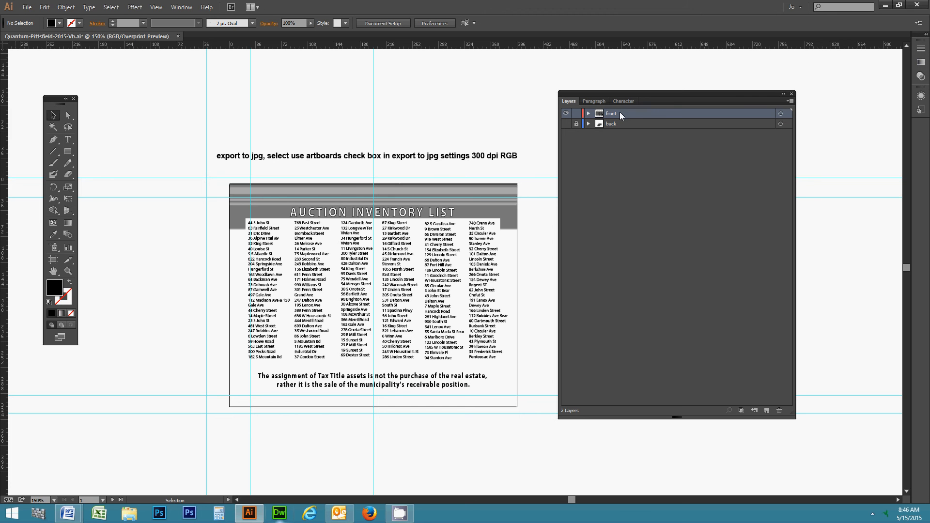
{"action": "left_click", "coordinate": [789, 101]}
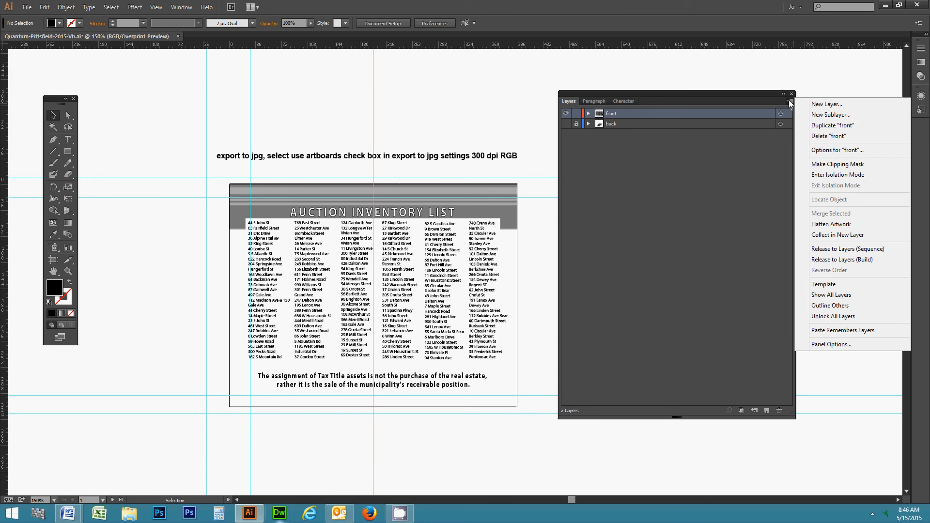
{"action": "left_click", "coordinate": [835, 126]}
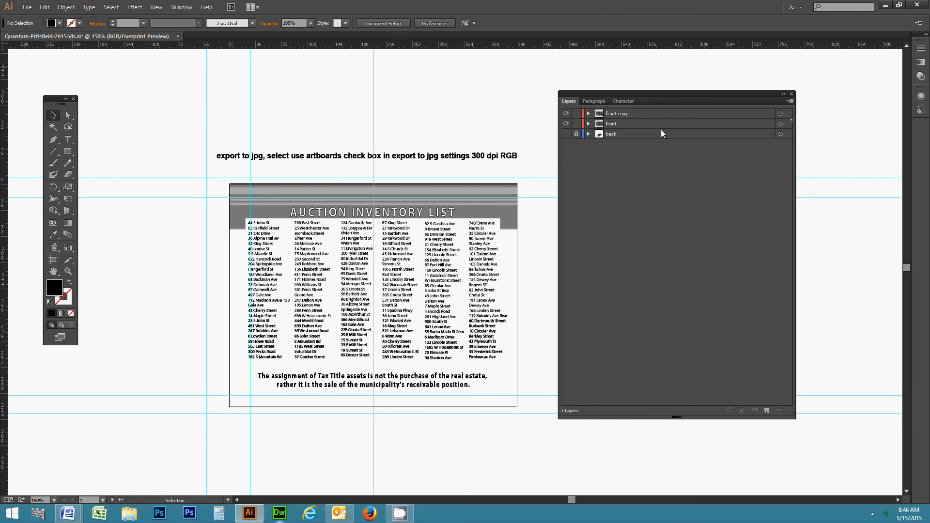
Hide and lock the original front layer and make 'front copy' the active layer.
{"action": "left_click", "coordinate": [624, 112]}
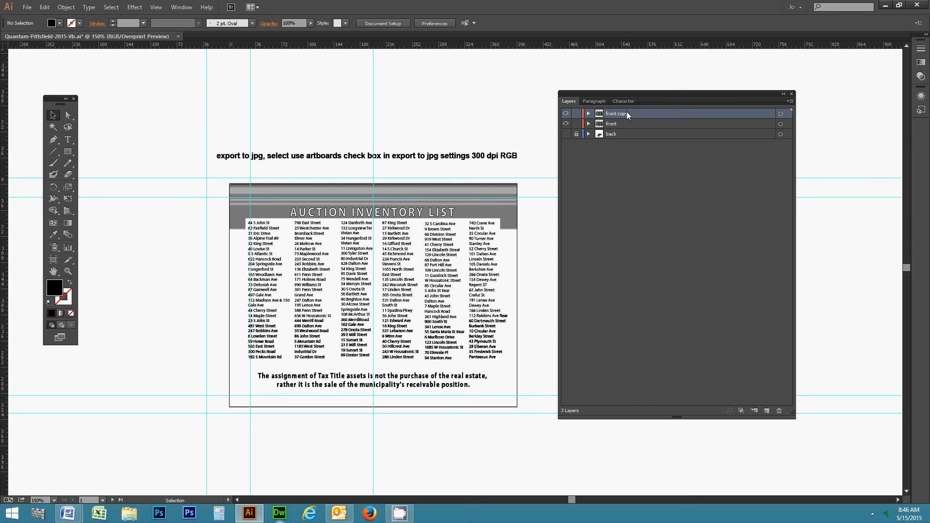
{"action": "left_click", "coordinate": [620, 123]}
{"action": "left_click", "coordinate": [566, 123]}
{"action": "left_click", "coordinate": [577, 124]}
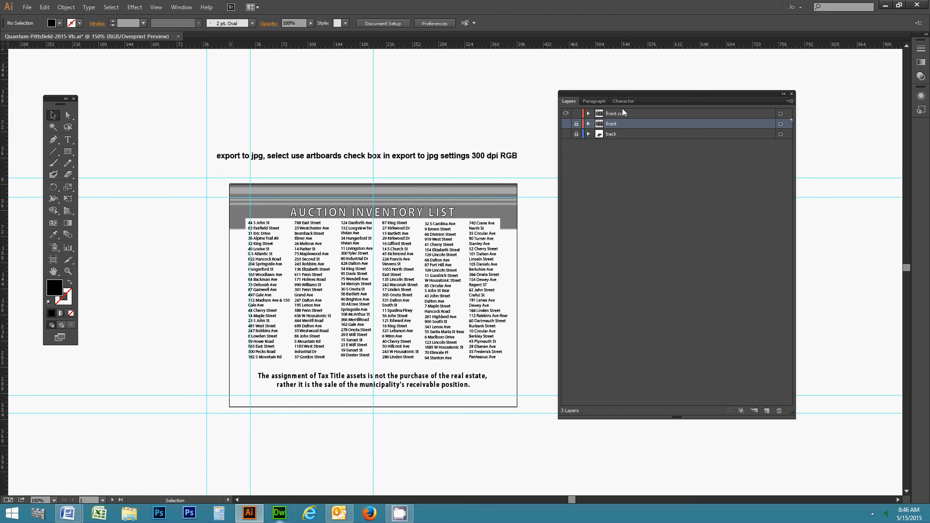
{"action": "left_click", "coordinate": [622, 112]}
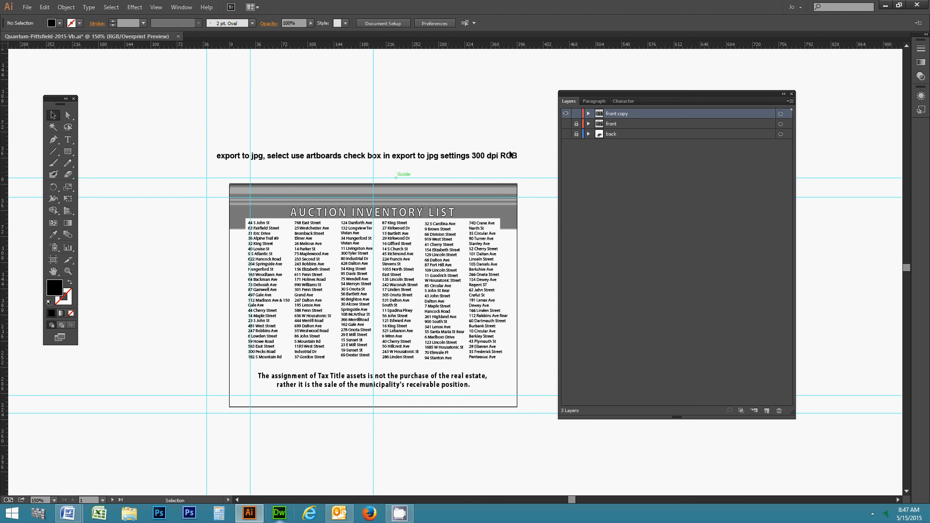
{"action": "left_click_drag", "start_coordinate": [577, 95], "coordinate": [580, 82]}
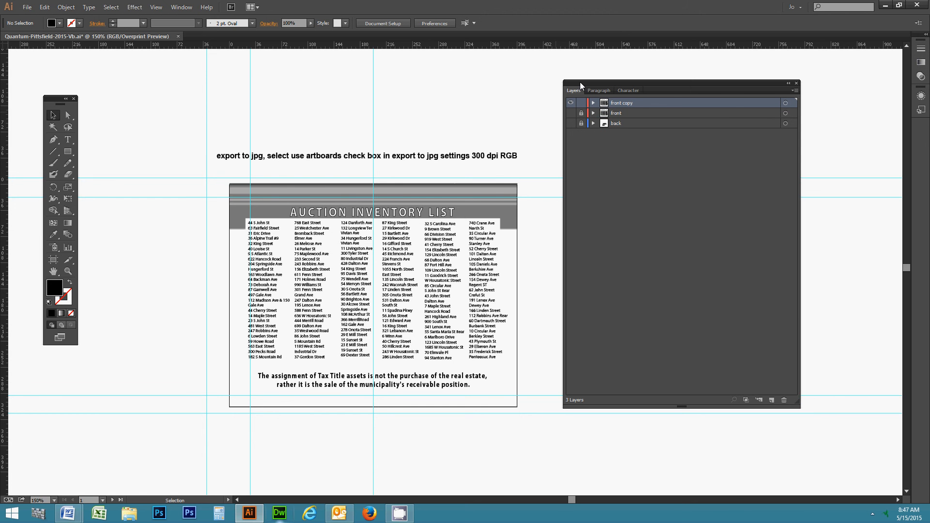